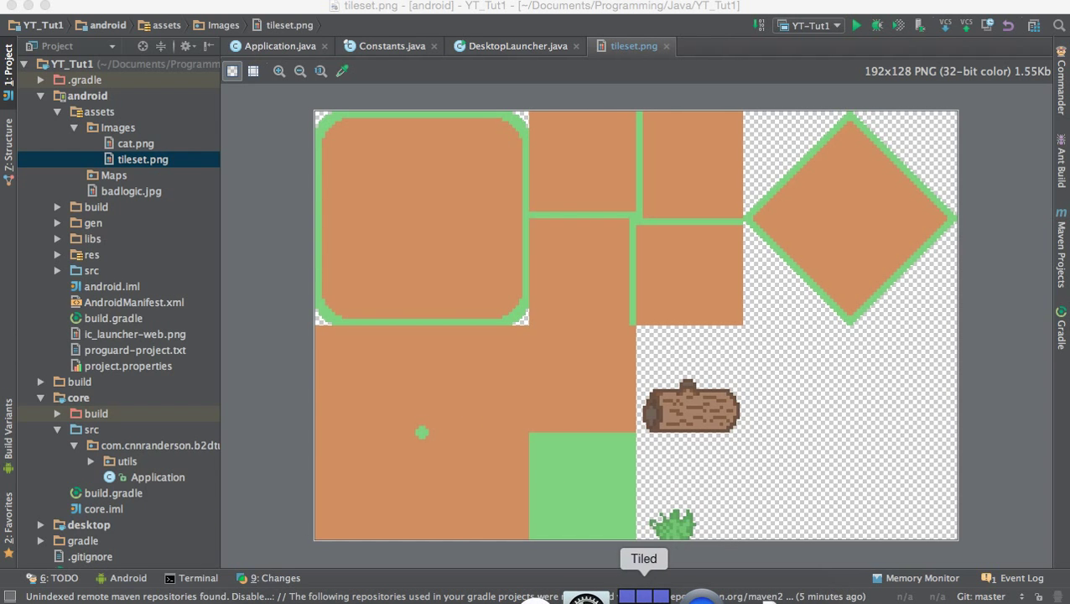
Bring Tiled forward to the blank untitled 12×12 map
{"action": "left_click", "coordinate": [640, 587]}
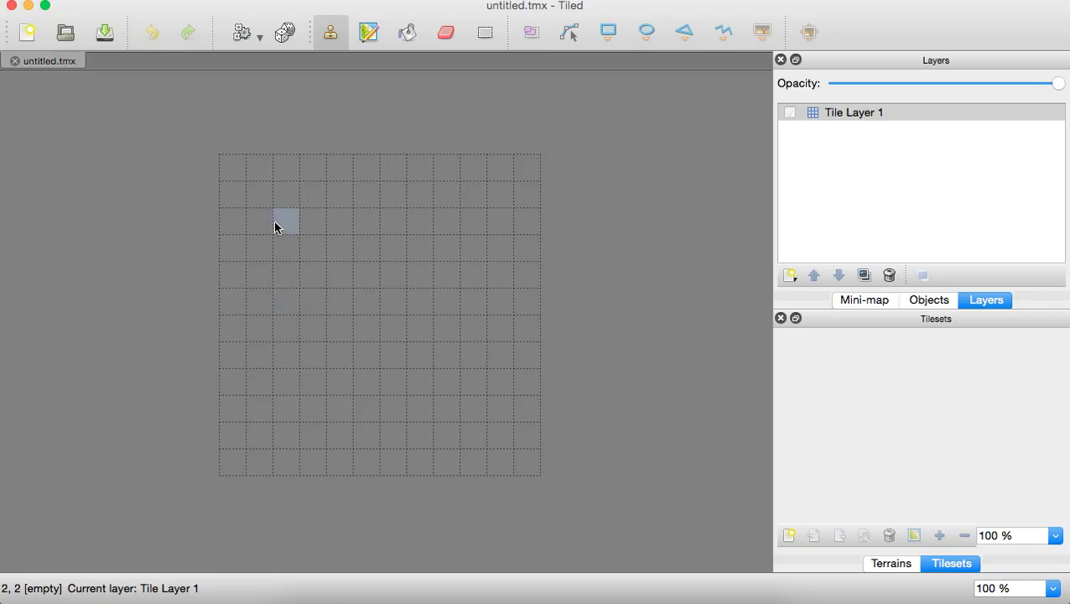
Start a new Orthogonal map of 12×12 tiles at 32 px, keeping Right Down render order
{"action": "left_click", "coordinate": [26, 35]}
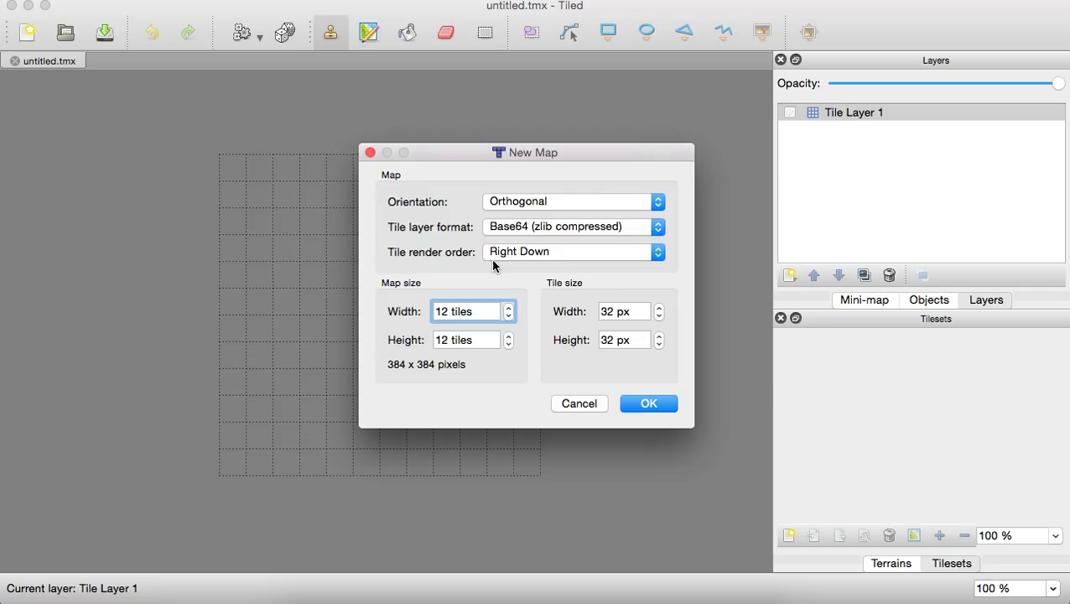
{"action": "left_click", "coordinate": [496, 254]}
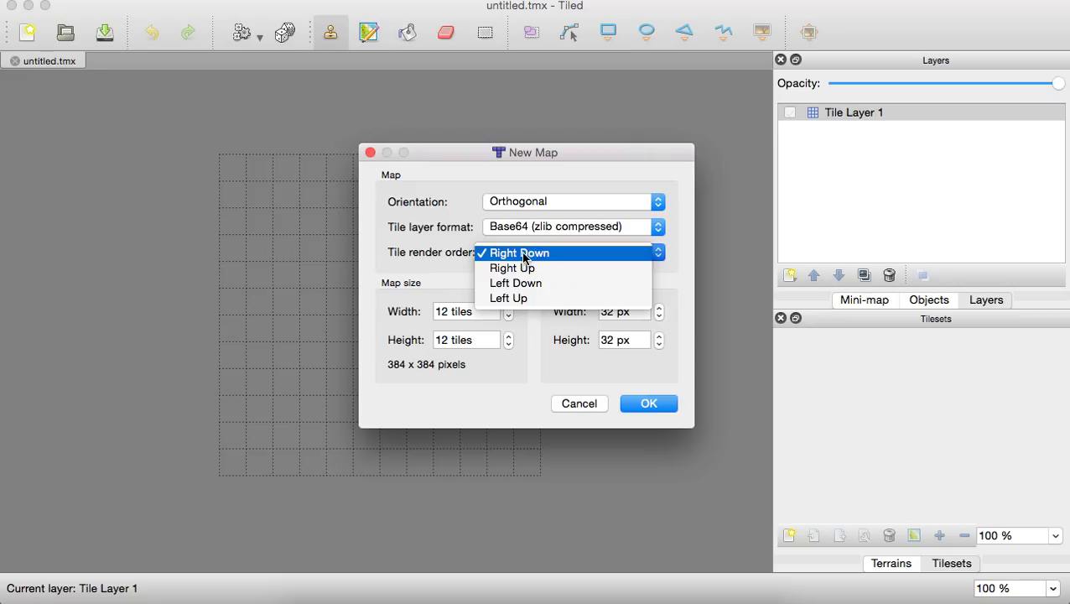
{"action": "left_click", "coordinate": [524, 254]}
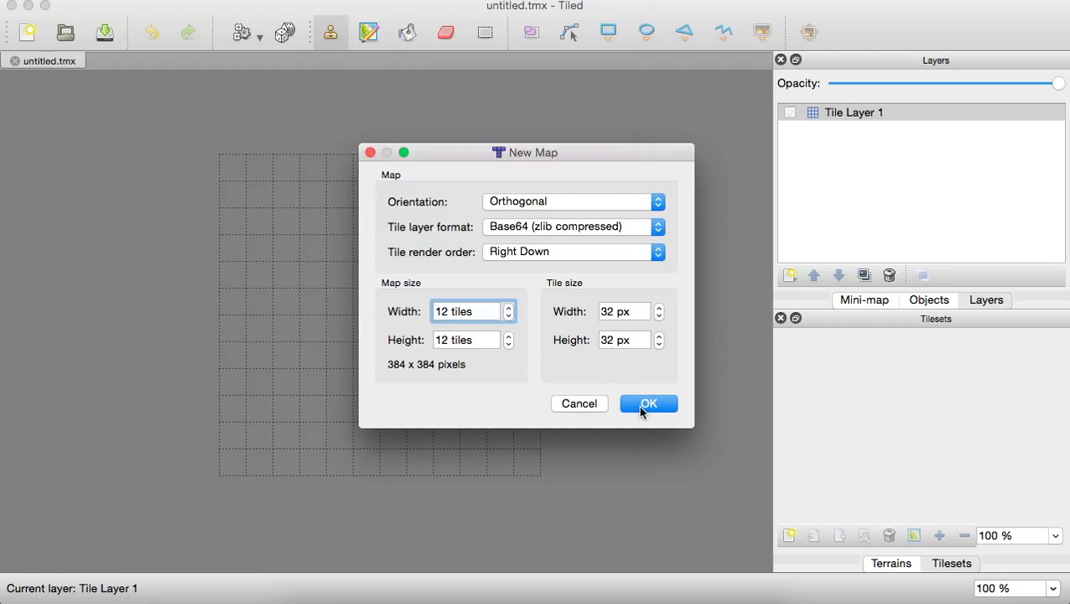
Create the 12×12 map, close the duplicate untitled tab, and bring up the expanded Save dialog
{"action": "left_click", "coordinate": [646, 404]}
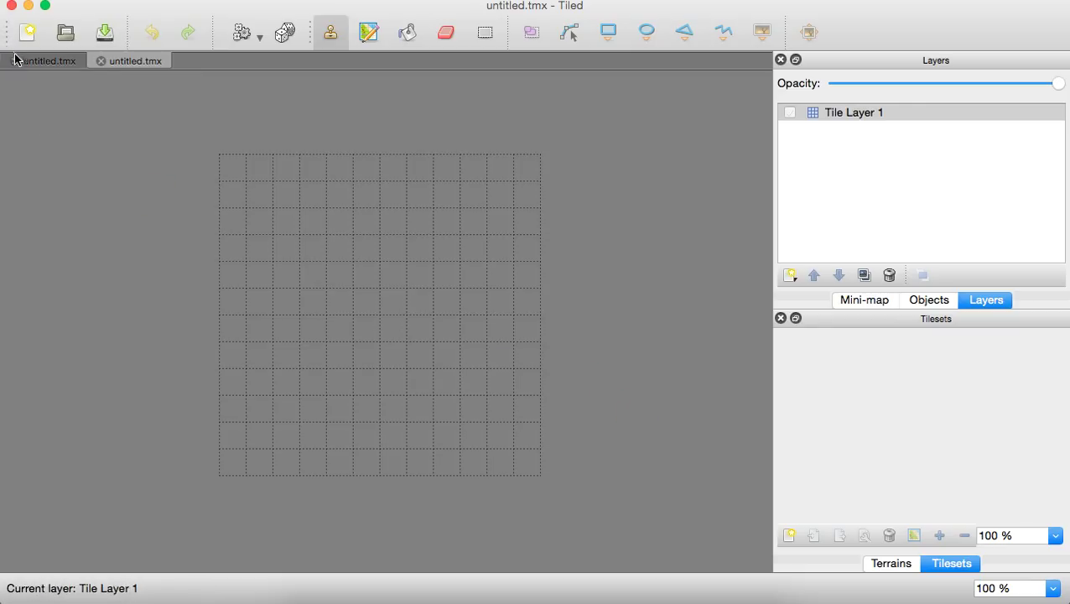
{"action": "left_click", "coordinate": [14, 62]}
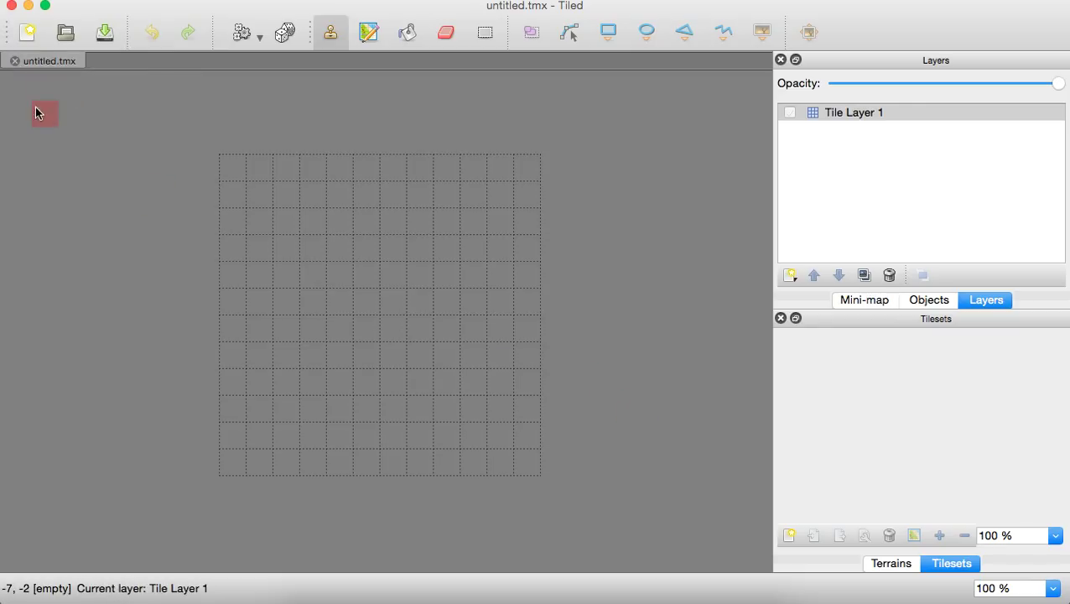
{"action": "left_click", "coordinate": [104, 34]}
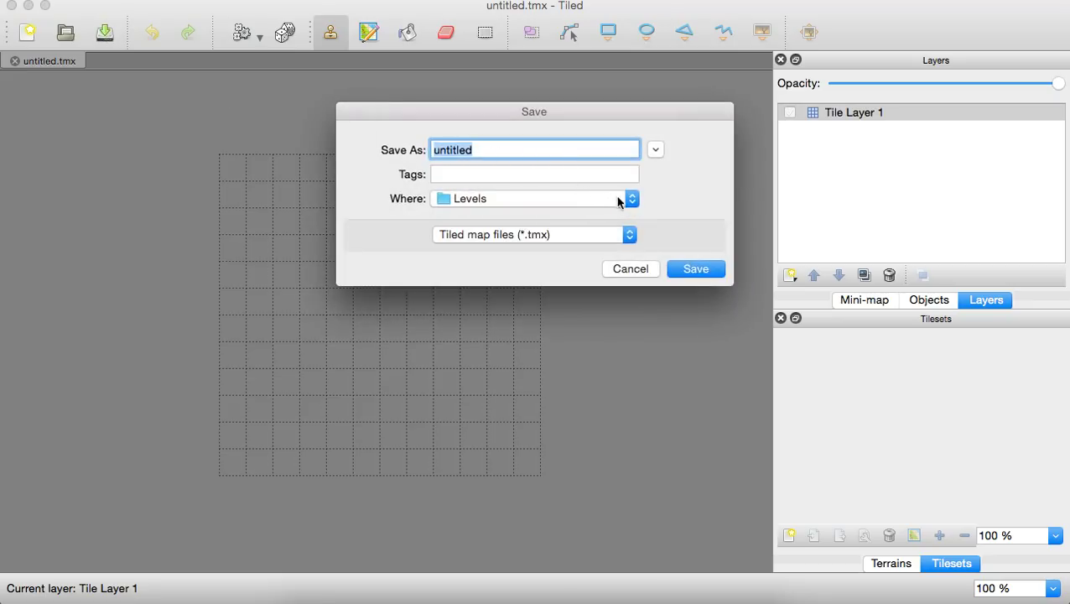
{"action": "left_click", "coordinate": [656, 151]}
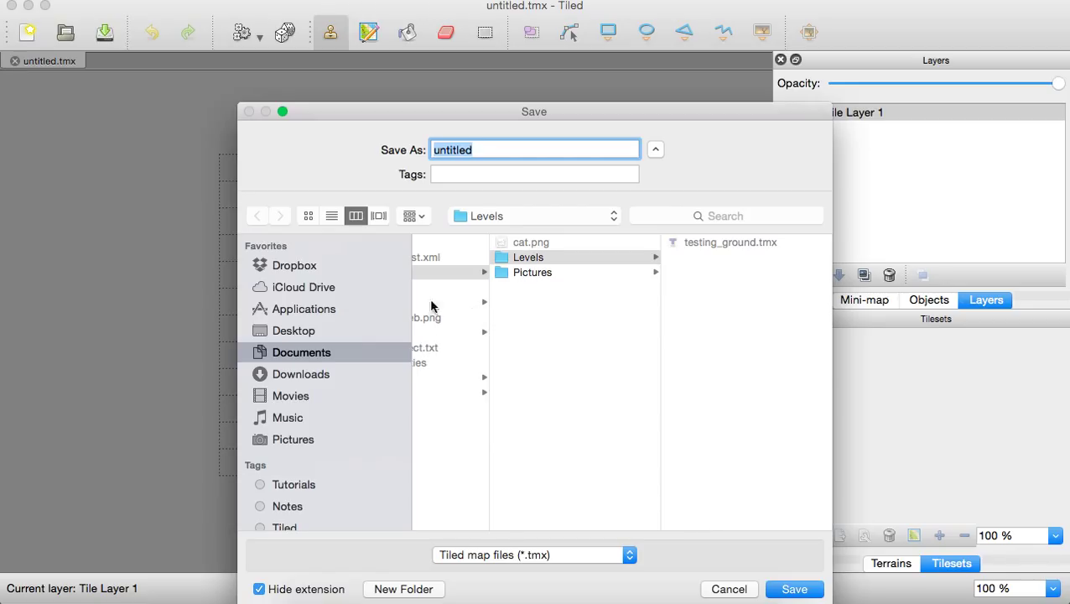
{"action": "scroll", "coordinate": [476, 307], "scroll_direction": "left", "scroll_amount": 5}
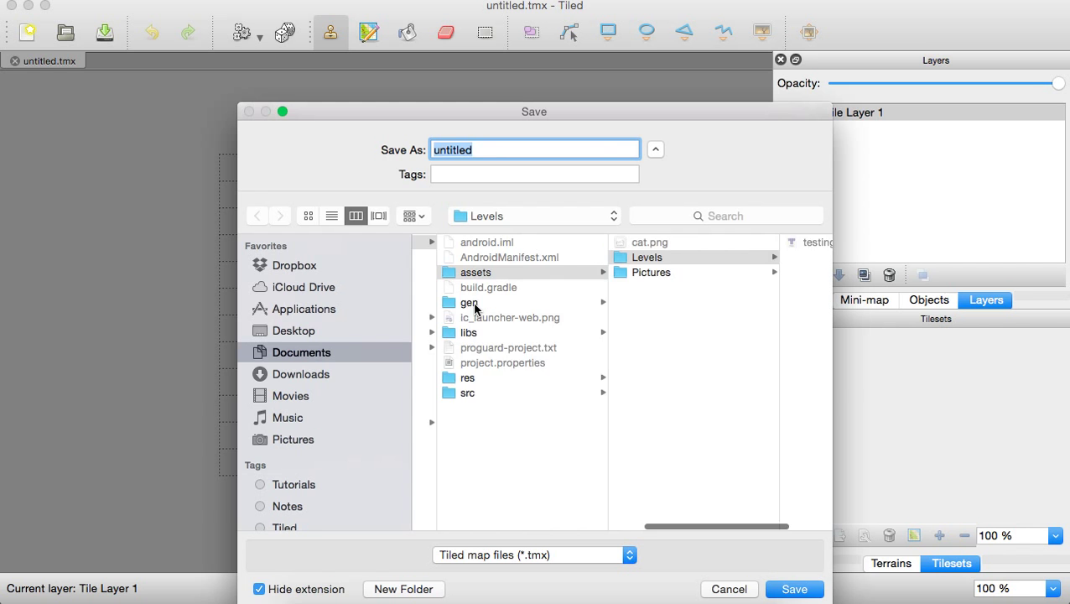
{"action": "scroll", "coordinate": [475, 307], "scroll_direction": "left", "scroll_amount": 5}
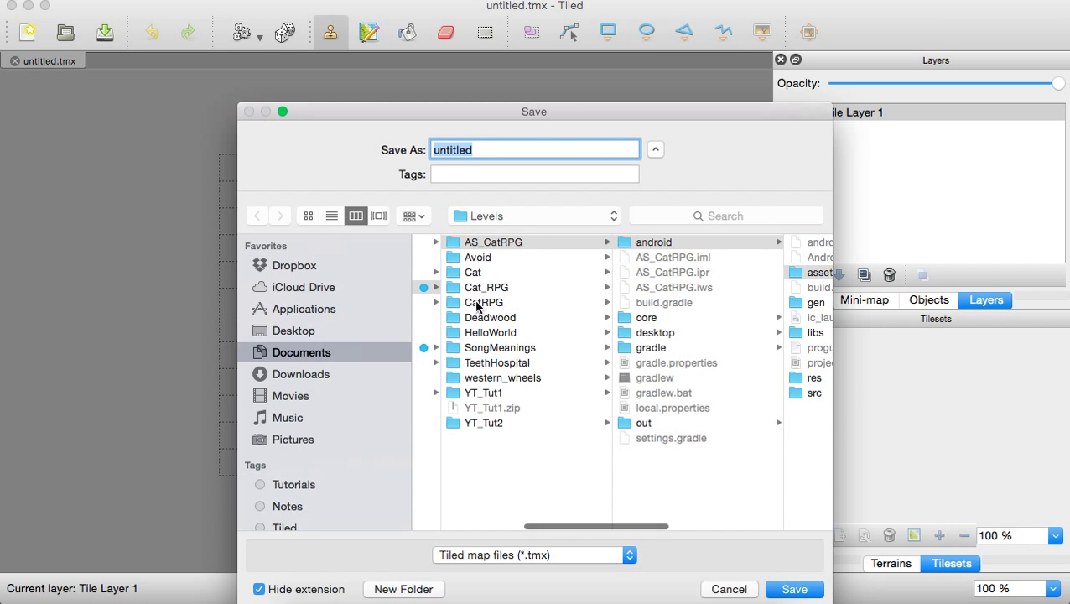
Save the map as test_map.tmx in YT_Tut1/android/assets/Maps
{"action": "left_click", "coordinate": [484, 394]}
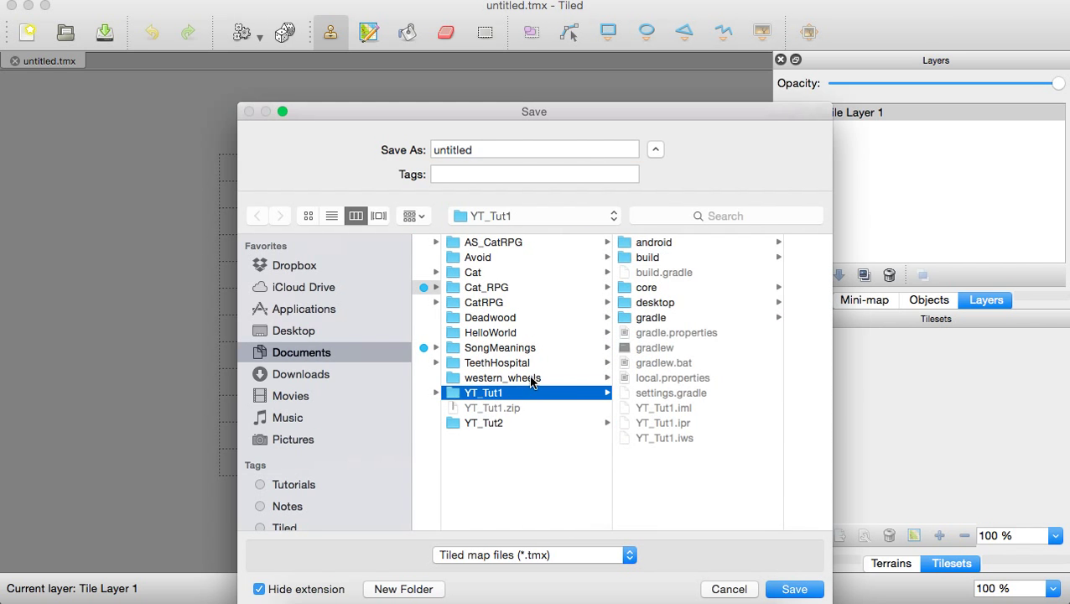
{"action": "scroll", "coordinate": [531, 379], "scroll_direction": "left", "scroll_amount": 2}
{"action": "left_click", "coordinate": [669, 244]}
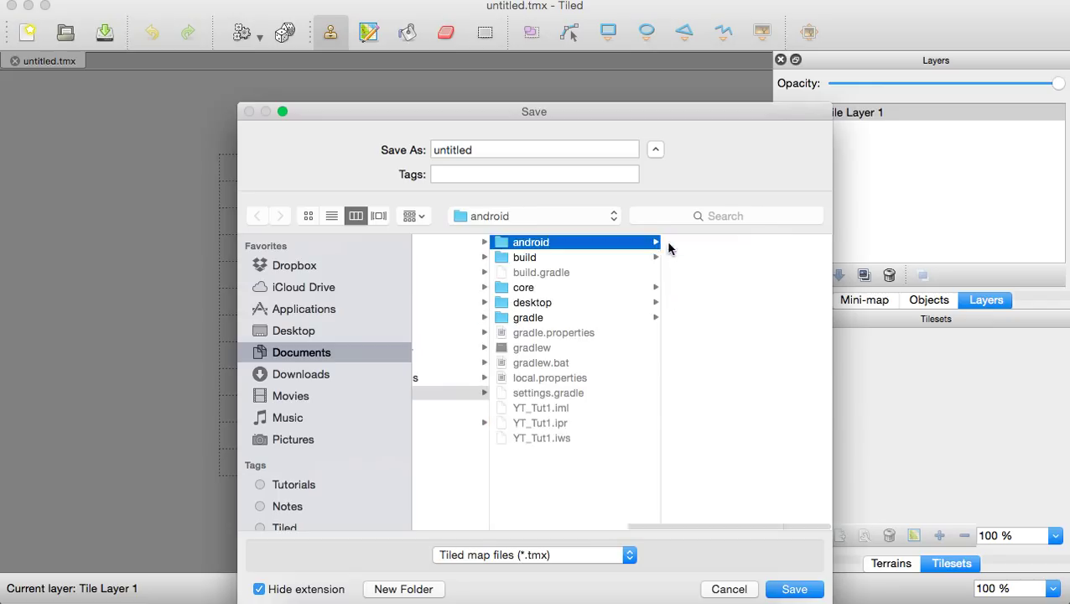
{"action": "left_click", "coordinate": [680, 273]}
{"action": "left_click", "coordinate": [681, 274]}
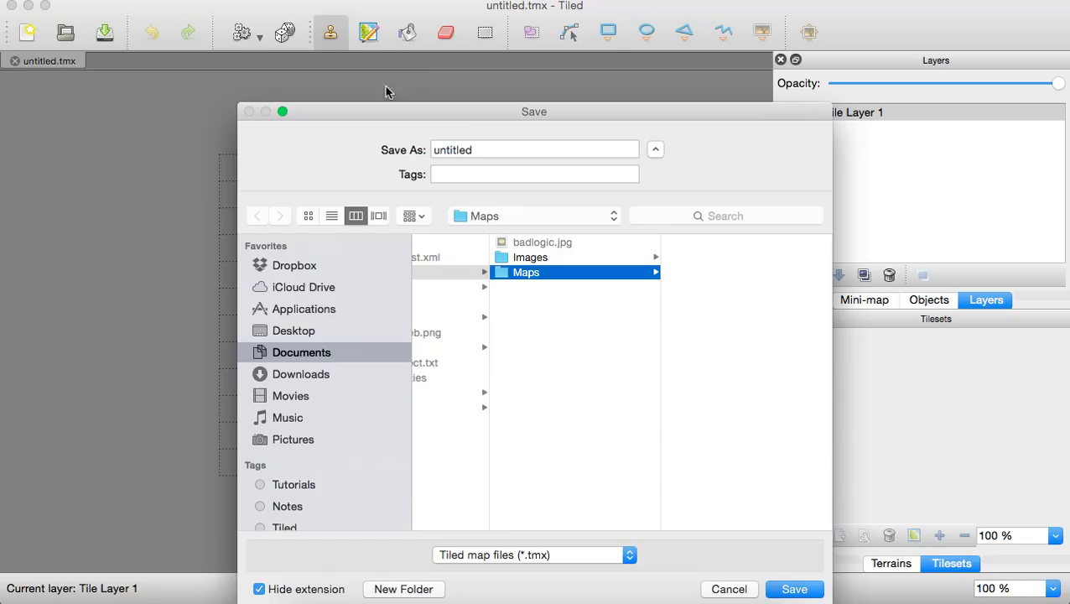
{"action": "double_click", "coordinate": [476, 148]}
{"action": "type", "text": "test"}
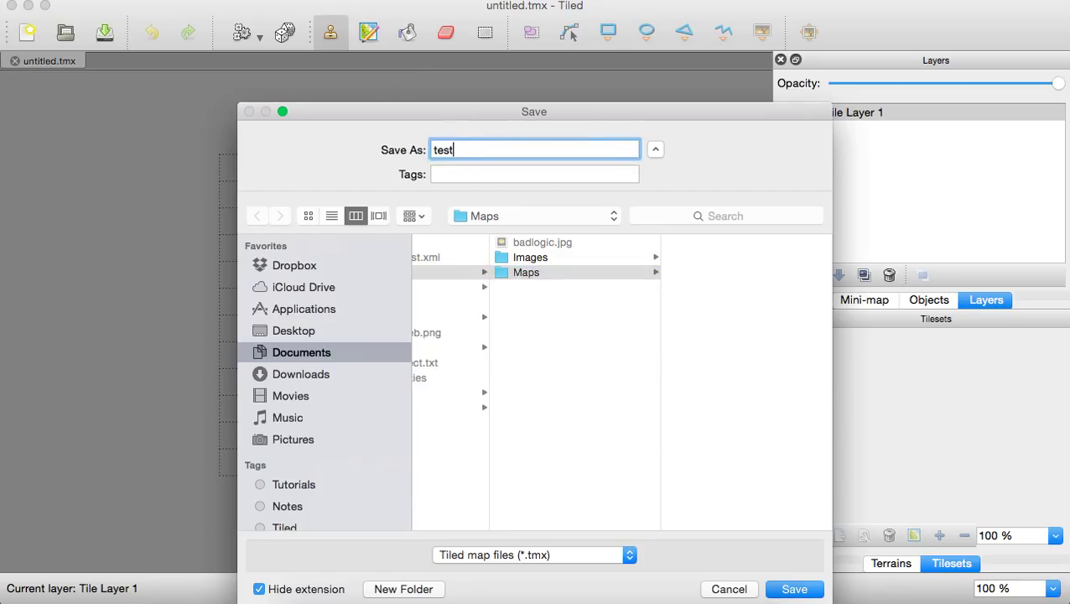
{"action": "type", "text": "_map"}
{"action": "left_click", "coordinate": [787, 587]}
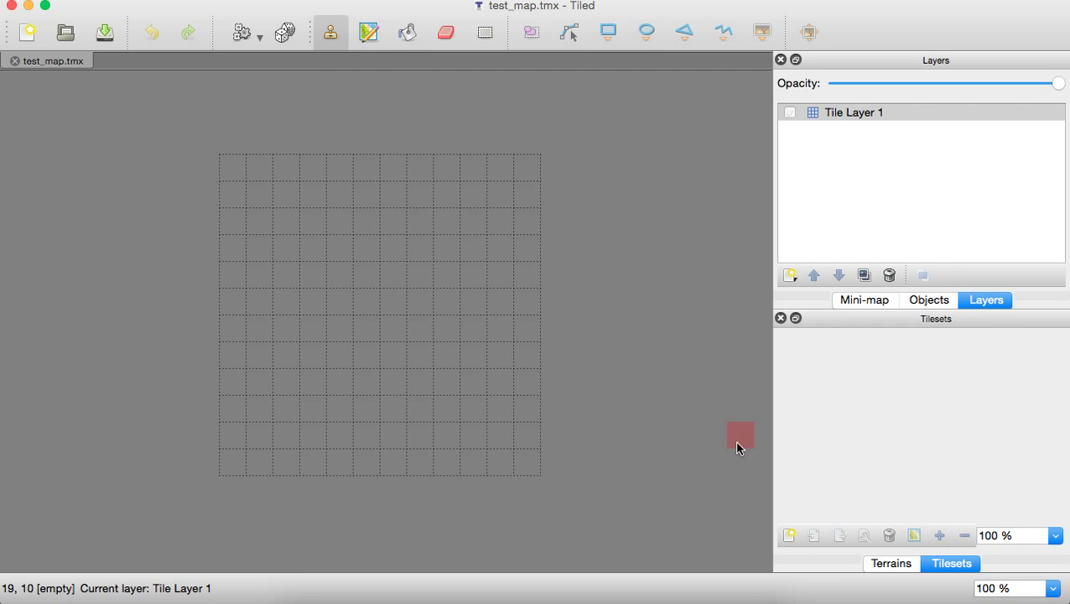
Add a new image-based tileset named main
{"action": "left_click", "coordinate": [789, 536]}
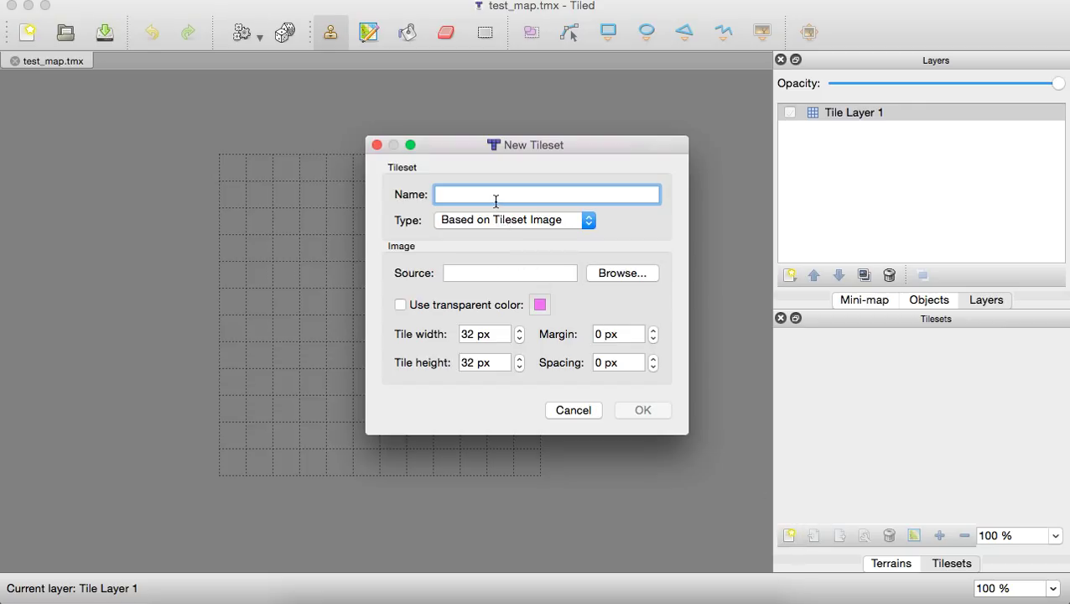
{"action": "type", "text": "main"}
{"action": "left_click", "coordinate": [484, 225]}
{"action": "left_click", "coordinate": [481, 225]}
Set the tileset source to YT_Tut1/android/assets/Images/tileset.png
{"action": "left_click", "coordinate": [607, 278]}
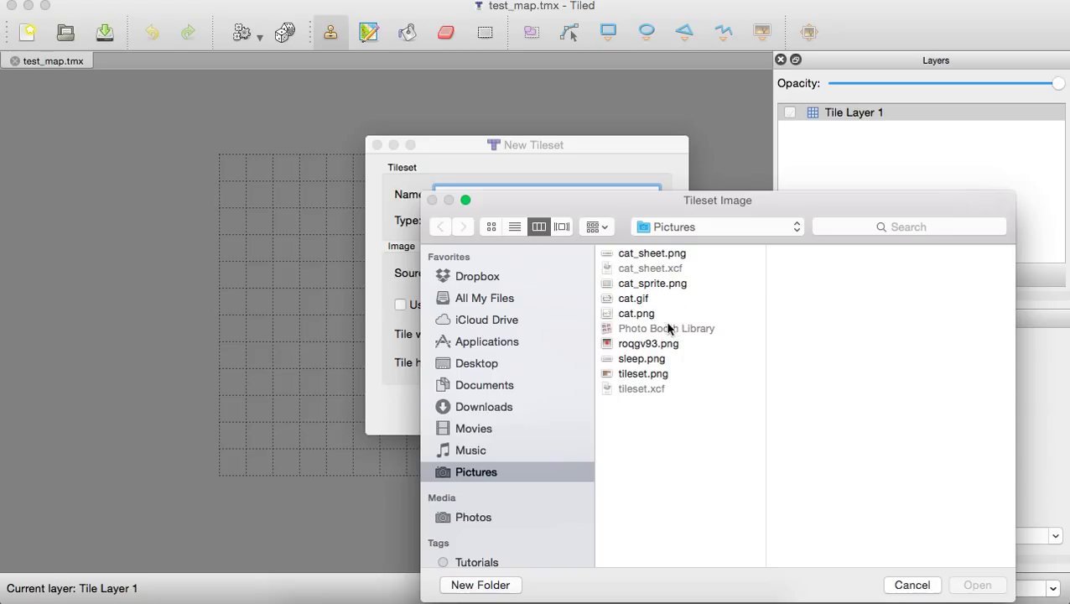
{"action": "left_click", "coordinate": [484, 385]}
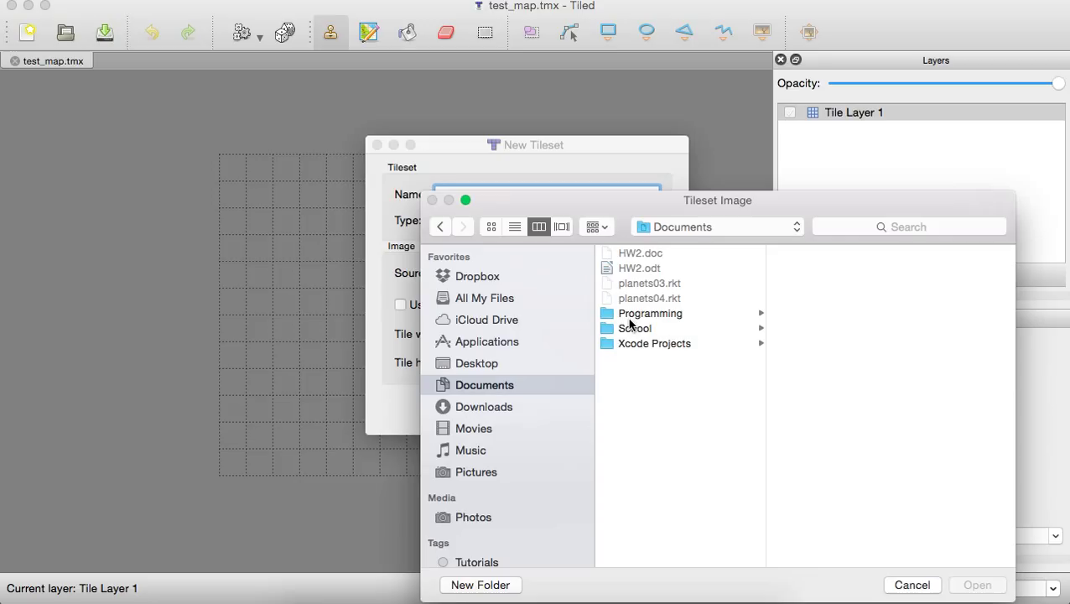
{"action": "left_click", "coordinate": [643, 315]}
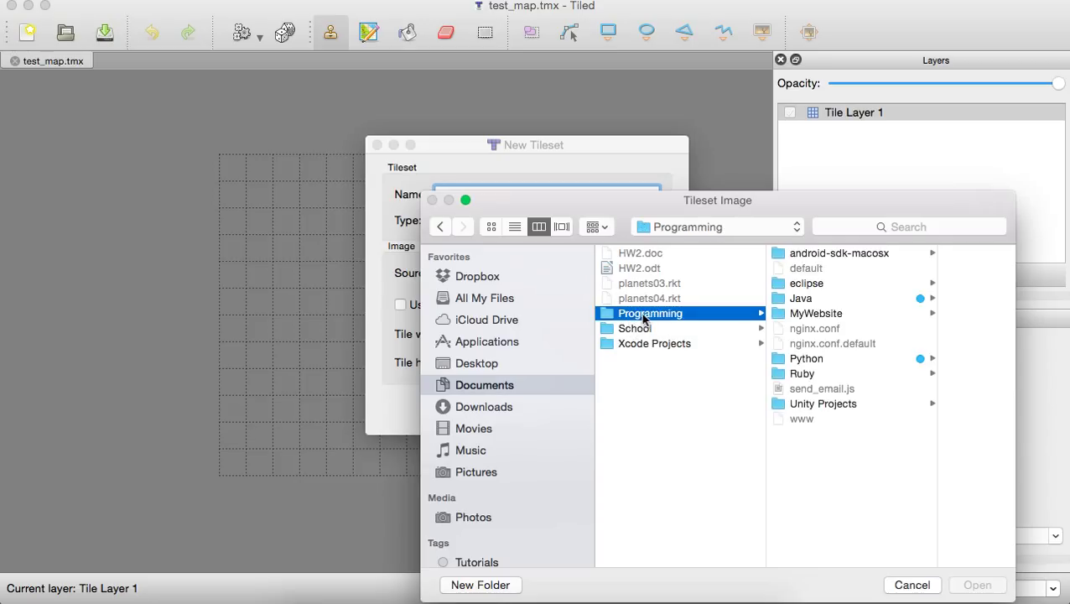
{"action": "left_click", "coordinate": [820, 300]}
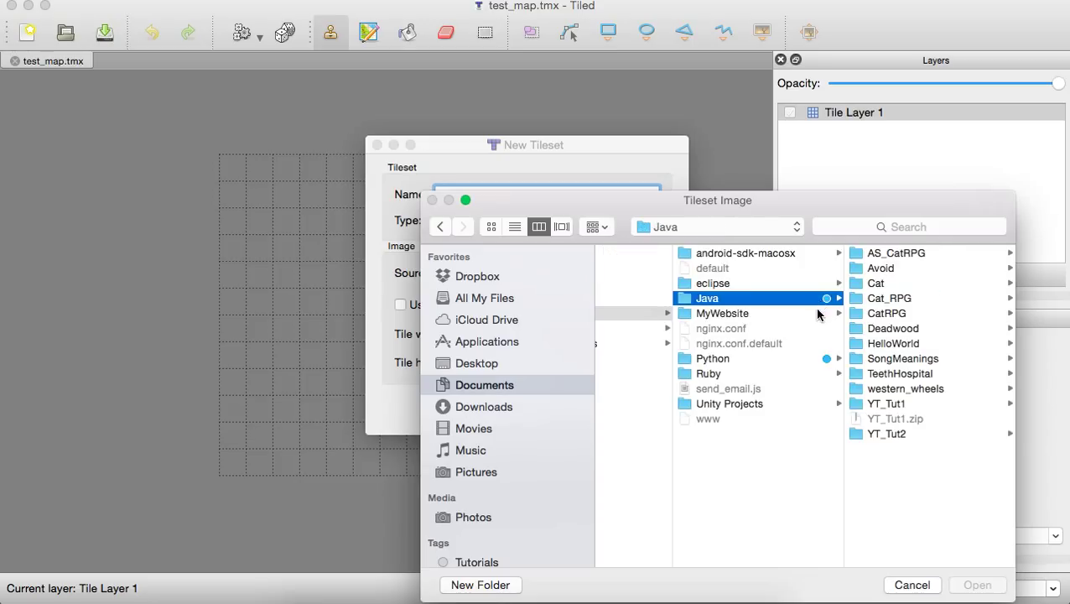
{"action": "left_click", "coordinate": [895, 404]}
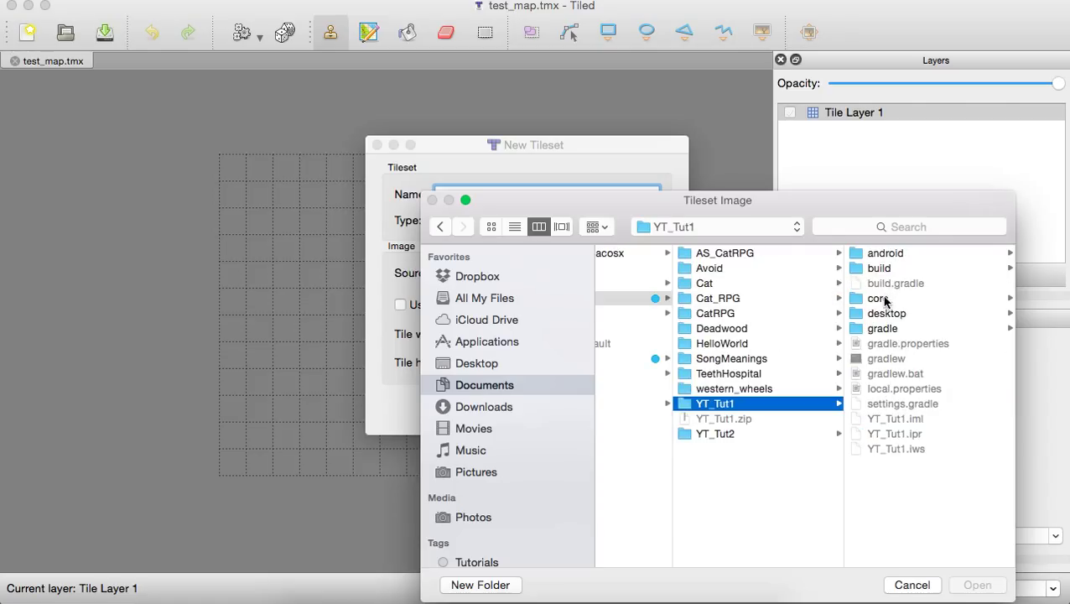
{"action": "left_click", "coordinate": [884, 253]}
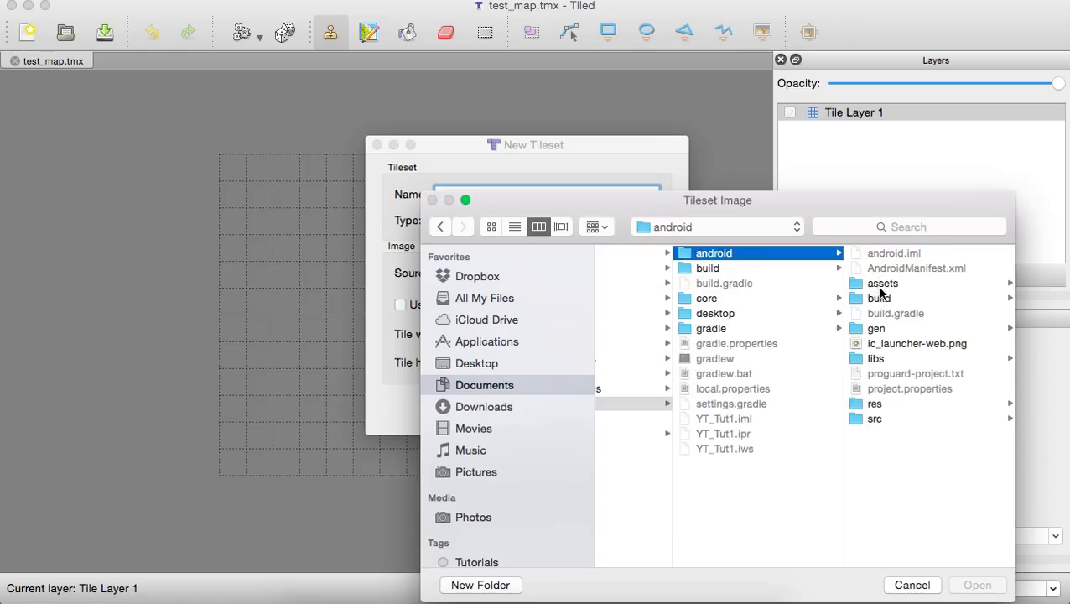
{"action": "left_click", "coordinate": [879, 286]}
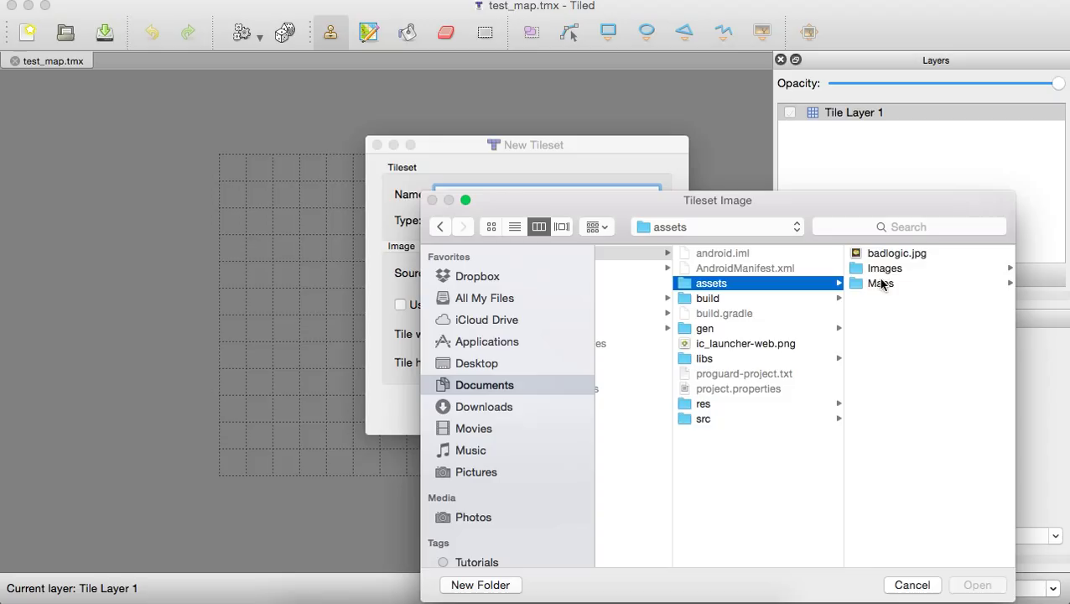
{"action": "left_click", "coordinate": [882, 270]}
{"action": "left_click", "coordinate": [881, 269]}
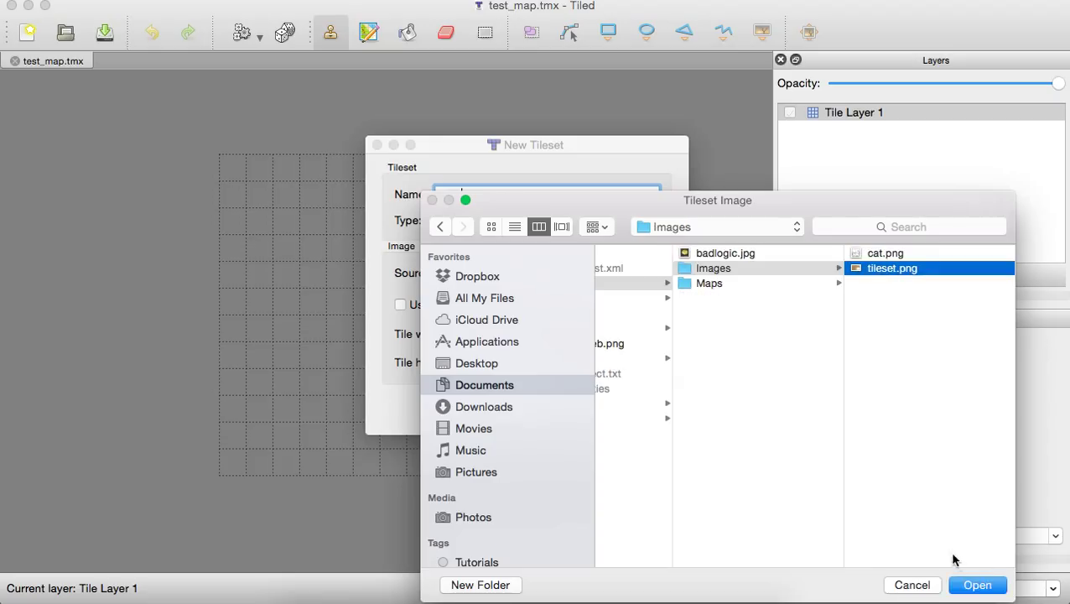
{"action": "left_click", "coordinate": [971, 584]}
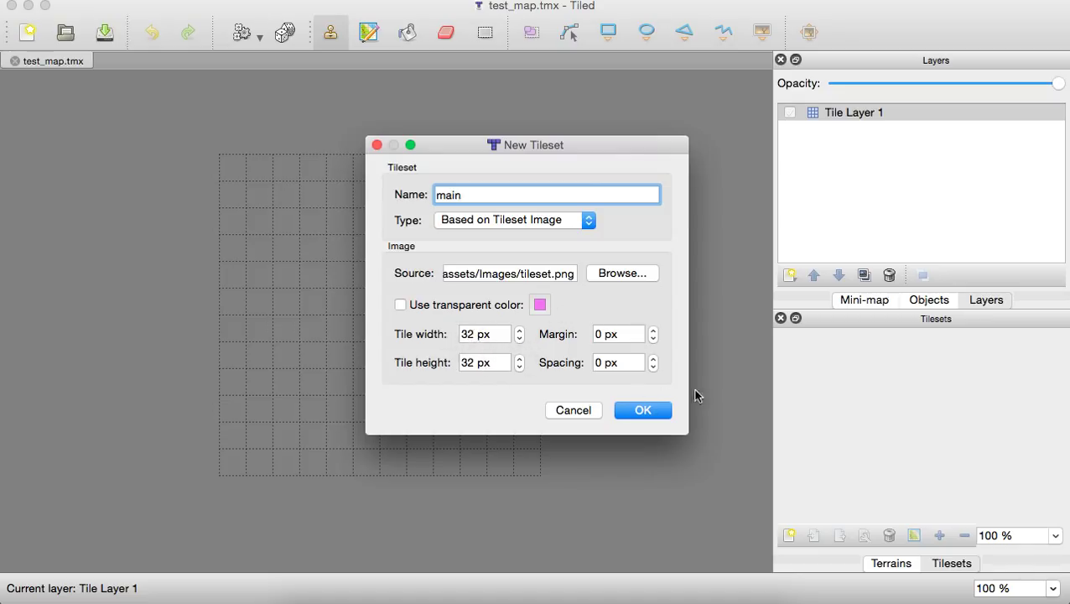
Create the main tileset, paint some test tiles, then undo them
{"action": "left_click", "coordinate": [644, 410]}
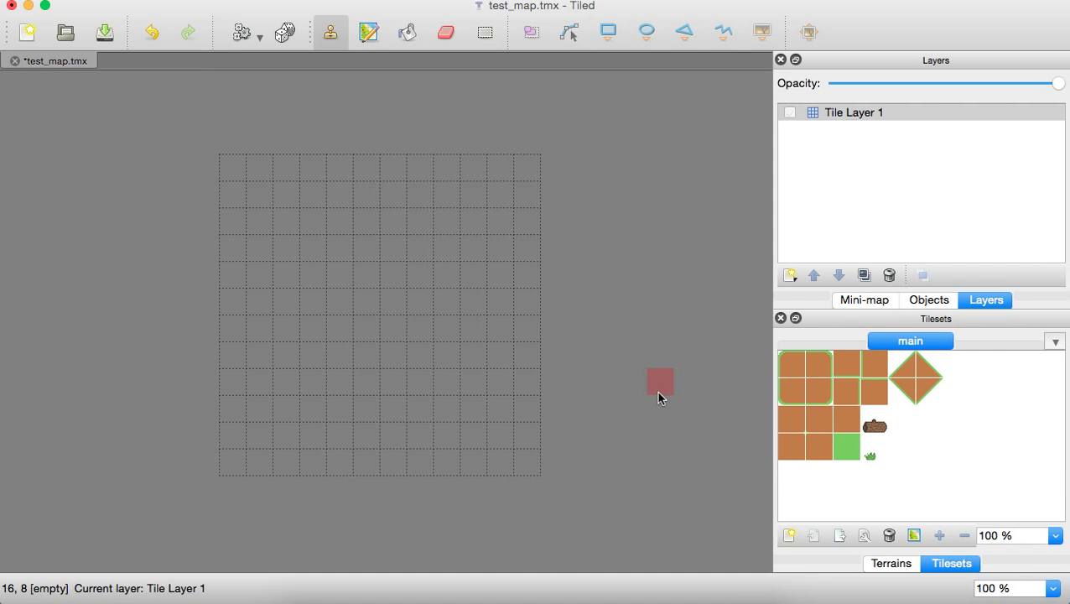
{"action": "left_click", "coordinate": [795, 366]}
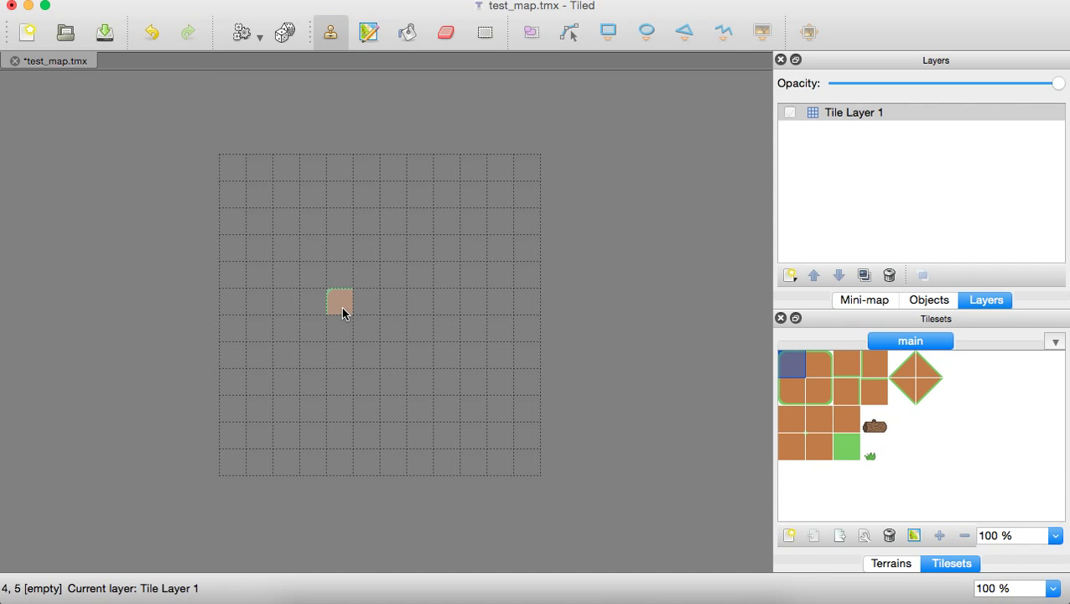
{"action": "left_click_drag", "start_coordinate": [341, 306], "coordinate": [340, 332]}
{"action": "mouse_move", "coordinate": [323, 369]}
{"action": "left_mouse_down"}
{"action": "mouse_move", "coordinate": [322, 128]}
{"action": "mouse_move", "coordinate": [327, 290]}
{"action": "mouse_move", "coordinate": [384, 270]}
{"action": "left_mouse_up"}
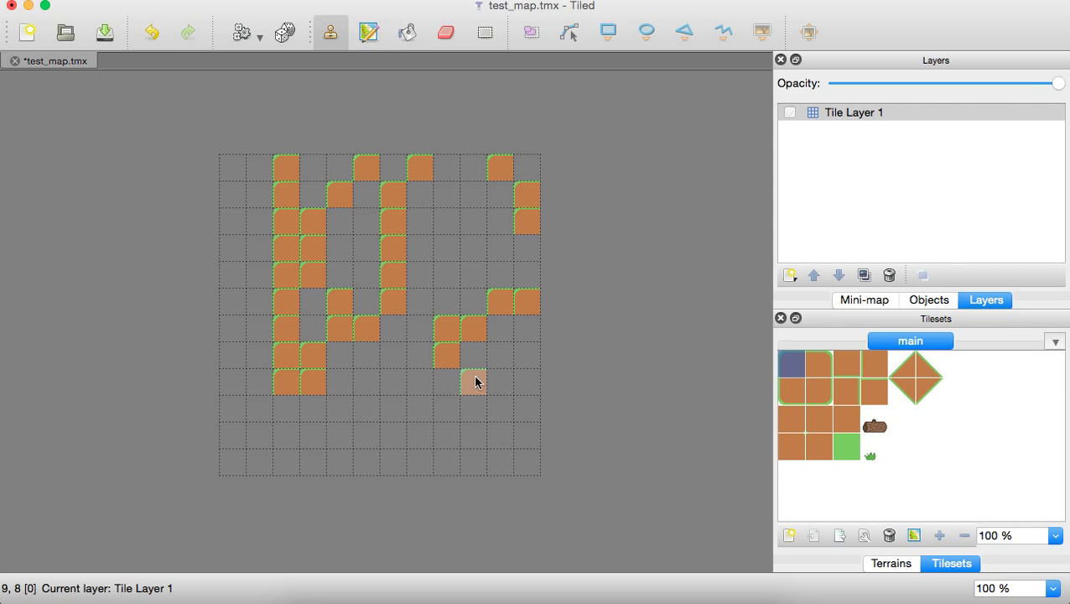
{"action": "mouse_move", "coordinate": [474, 383]}
{"action": "left_mouse_down"}
{"action": "mouse_move", "coordinate": [358, 400]}
{"action": "mouse_move", "coordinate": [527, 248]}
{"action": "left_mouse_up"}
{"action": "left_click", "coordinate": [854, 424]}
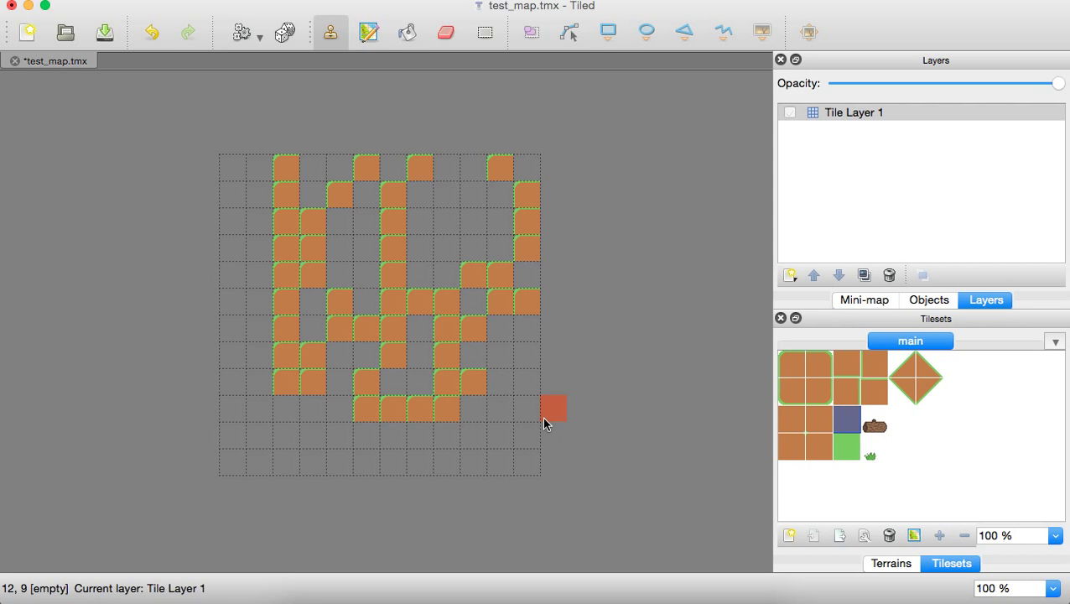
{"action": "mouse_move", "coordinate": [501, 409]}
{"action": "left_mouse_down"}
{"action": "mouse_move", "coordinate": [393, 443]}
{"action": "mouse_move", "coordinate": [283, 395]}
{"action": "mouse_move", "coordinate": [377, 281]}
{"action": "mouse_move", "coordinate": [358, 247]}
{"action": "mouse_move", "coordinate": [292, 223]}
{"action": "mouse_move", "coordinate": [264, 176]}
{"action": "mouse_move", "coordinate": [240, 178]}
{"action": "mouse_move", "coordinate": [251, 267]}
{"action": "mouse_move", "coordinate": [323, 420]}
{"action": "mouse_move", "coordinate": [462, 420]}
{"action": "mouse_move", "coordinate": [566, 389]}
{"action": "left_mouse_up"}
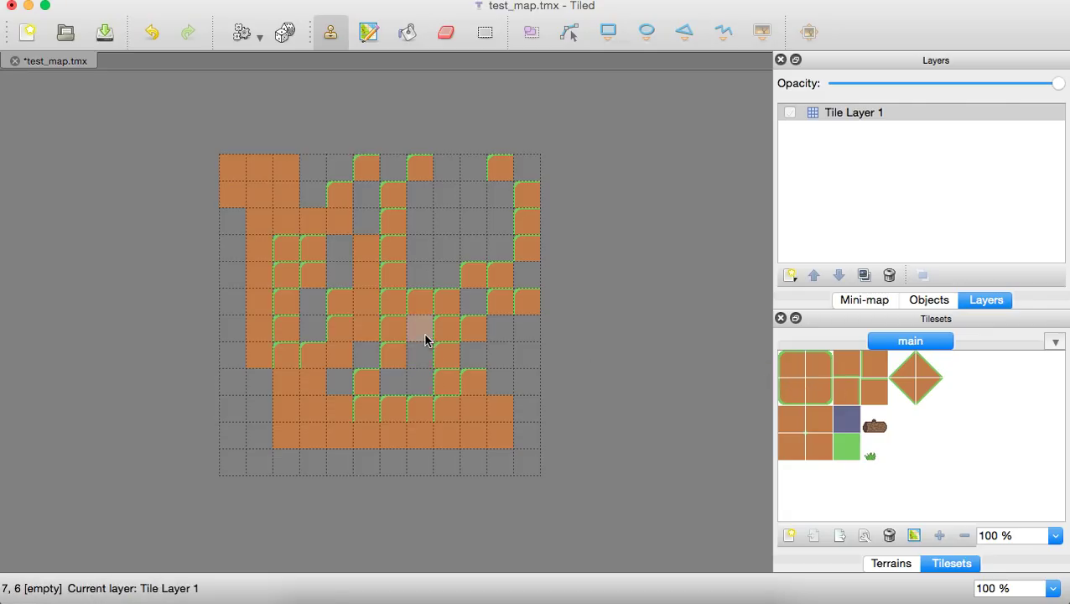
{"action": "key", "text": "super+z"}
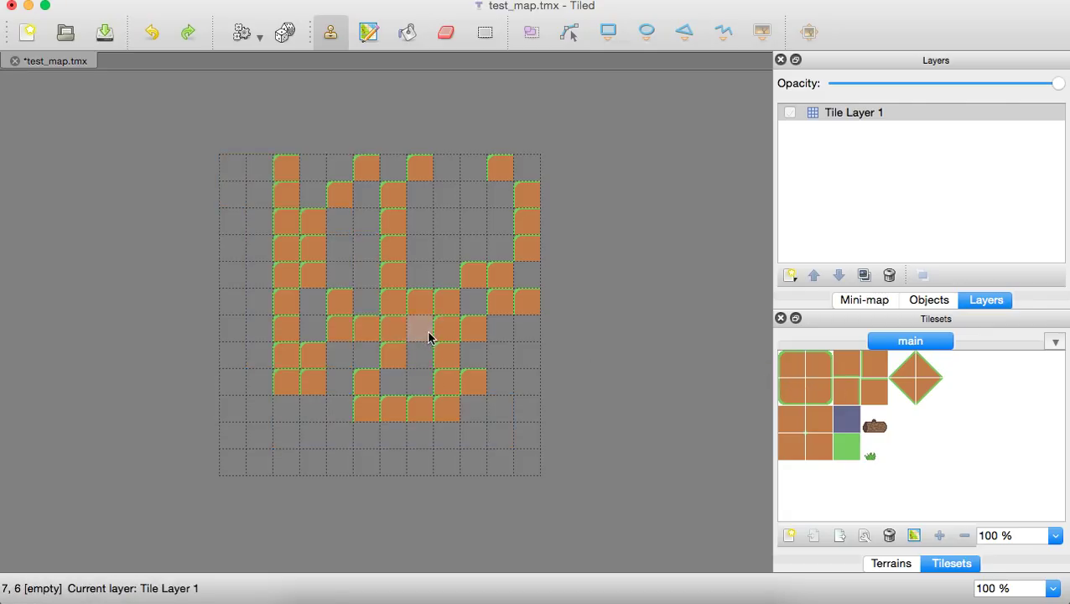
{"action": "key", "text": "super+z"}
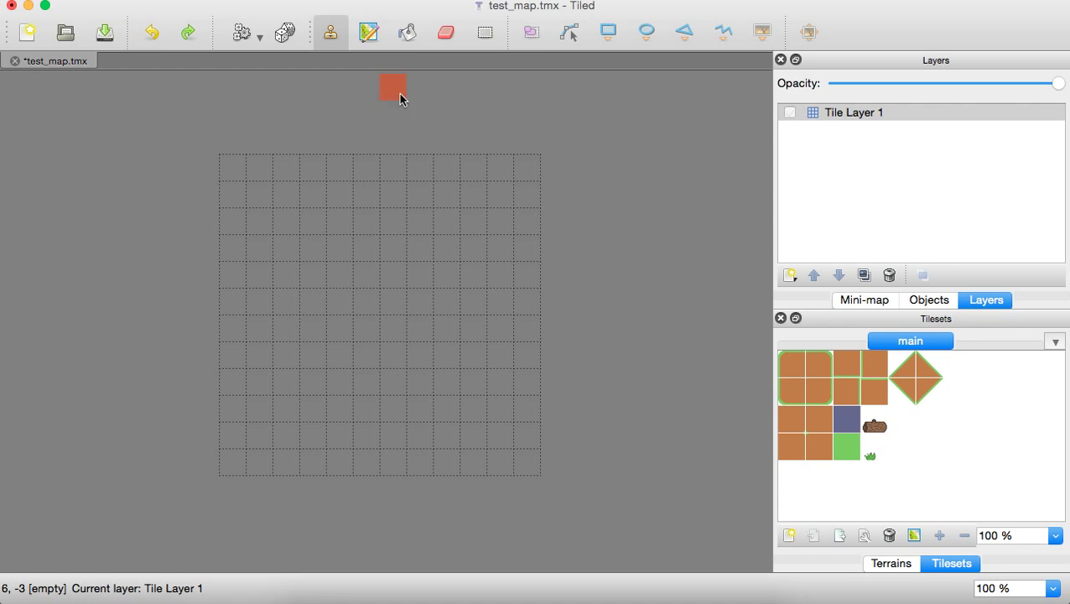
Place diagonal corner tiles at cells 1,10, 10,10, 1,1 and 10,1
{"action": "left_click", "coordinate": [925, 373]}
{"action": "left_click", "coordinate": [272, 440]}
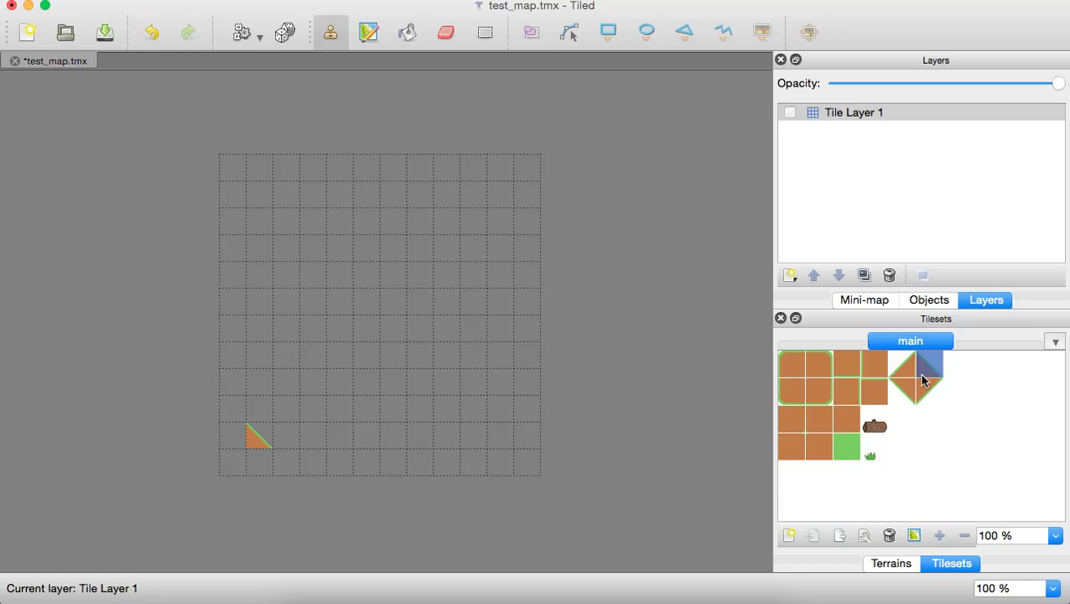
{"action": "left_click", "coordinate": [896, 367]}
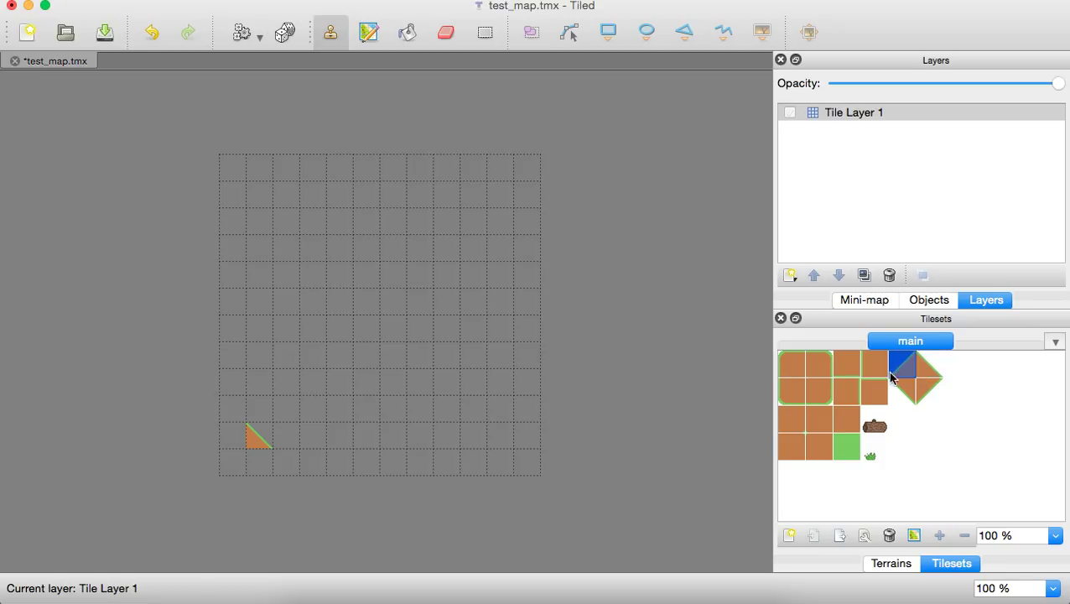
{"action": "left_click", "coordinate": [504, 443]}
{"action": "left_click", "coordinate": [929, 393]}
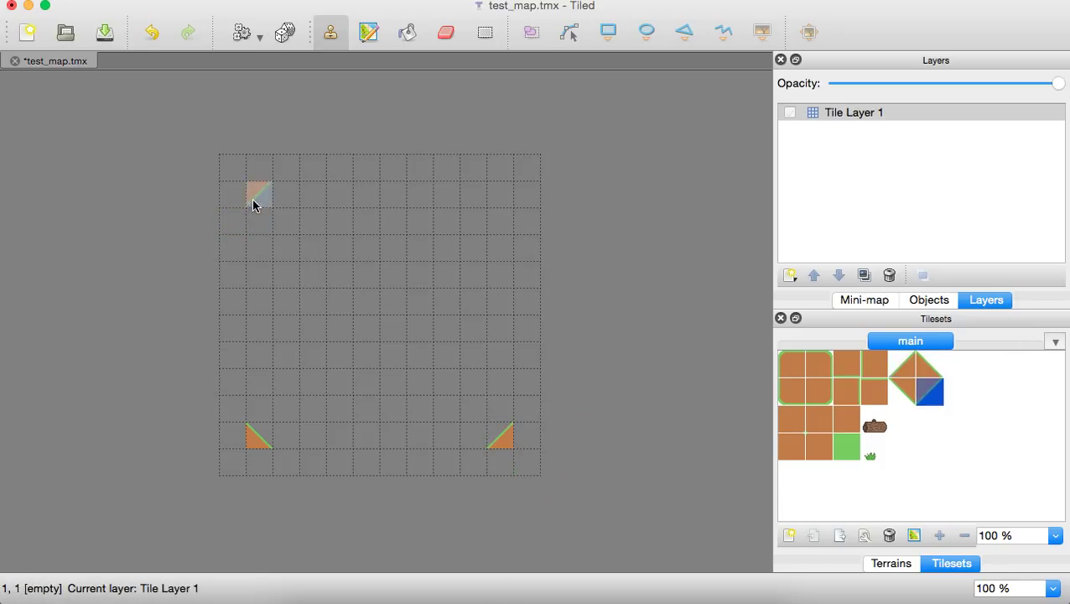
{"action": "left_click", "coordinate": [254, 203]}
{"action": "left_click", "coordinate": [904, 395]}
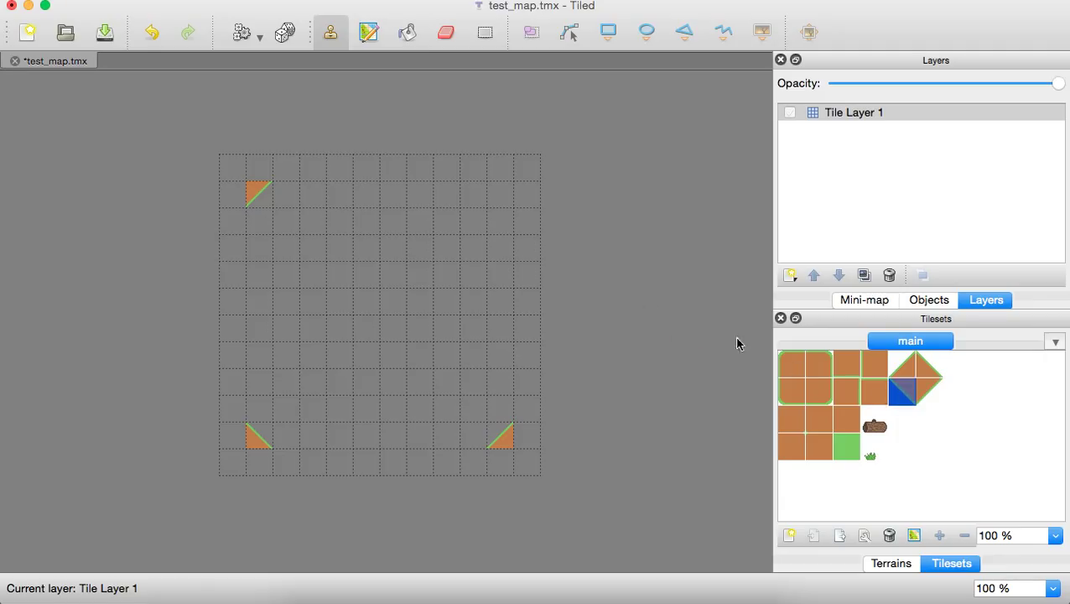
{"action": "left_click", "coordinate": [501, 202]}
Paint the right, bottom, left and top border edges with matching edge tiles
{"action": "left_click", "coordinate": [871, 373]}
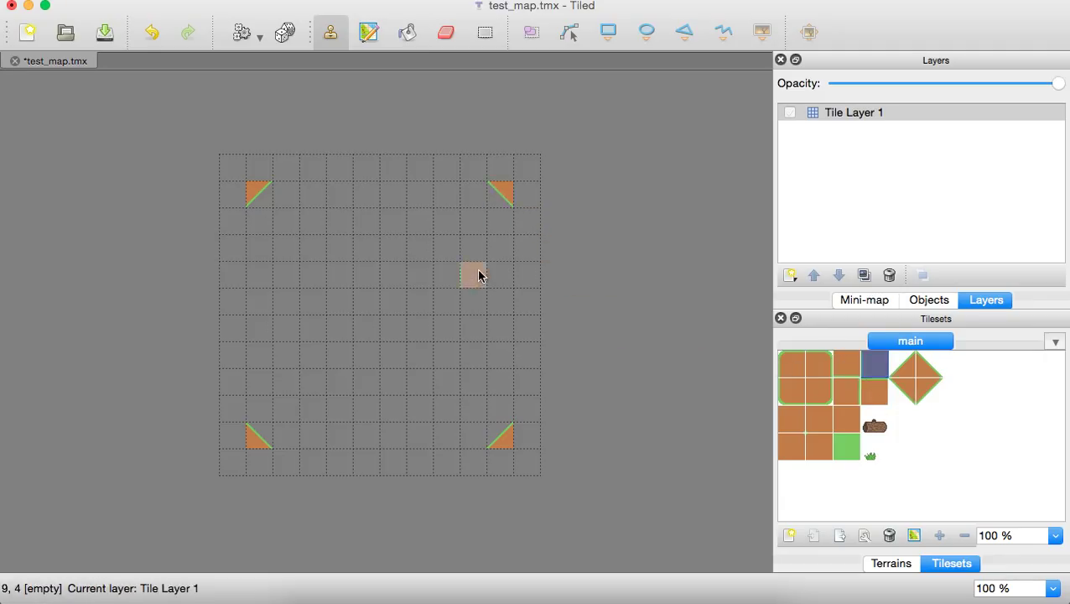
{"action": "mouse_move", "coordinate": [520, 222]}
{"action": "left_mouse_down"}
{"action": "mouse_move", "coordinate": [529, 331]}
{"action": "mouse_move", "coordinate": [514, 417]}
{"action": "left_mouse_up"}
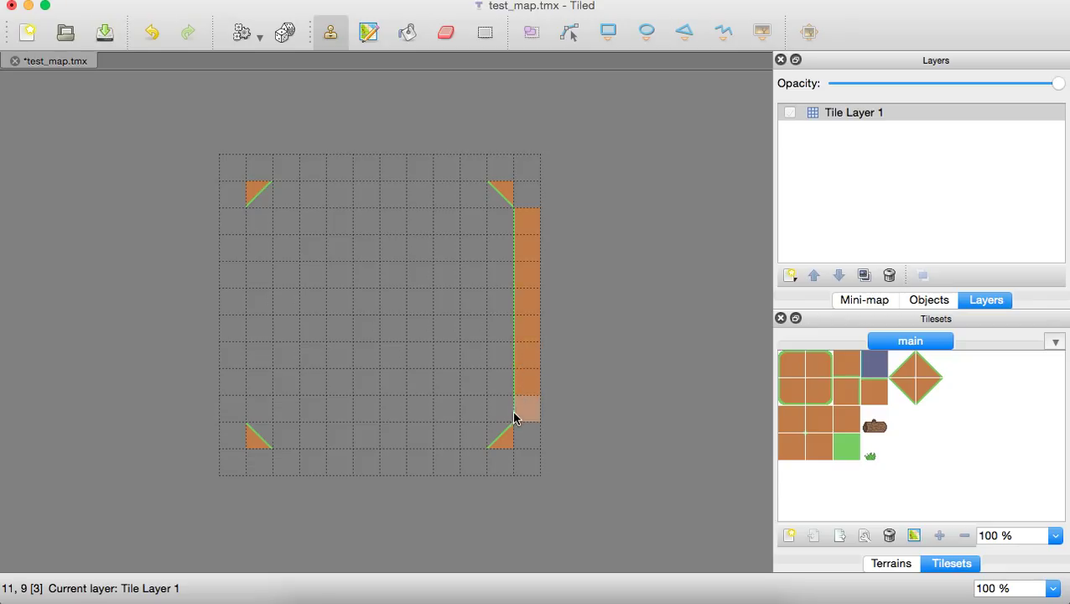
{"action": "left_click", "coordinate": [874, 391]}
{"action": "left_click_drag", "start_coordinate": [475, 464], "coordinate": [287, 475]}
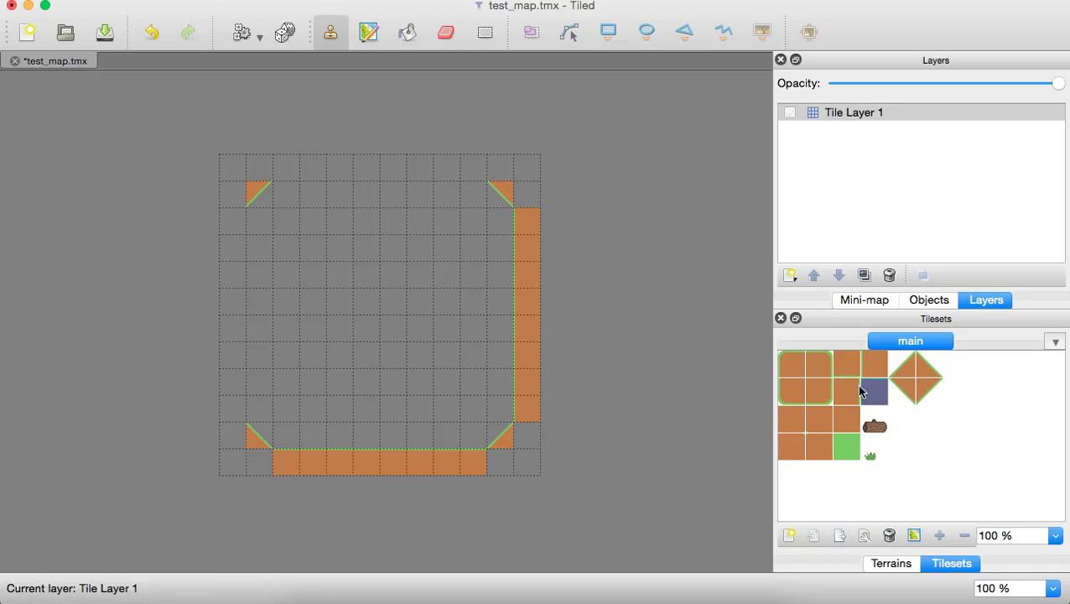
{"action": "left_click", "coordinate": [847, 391]}
{"action": "left_click_drag", "start_coordinate": [240, 421], "coordinate": [242, 238]}
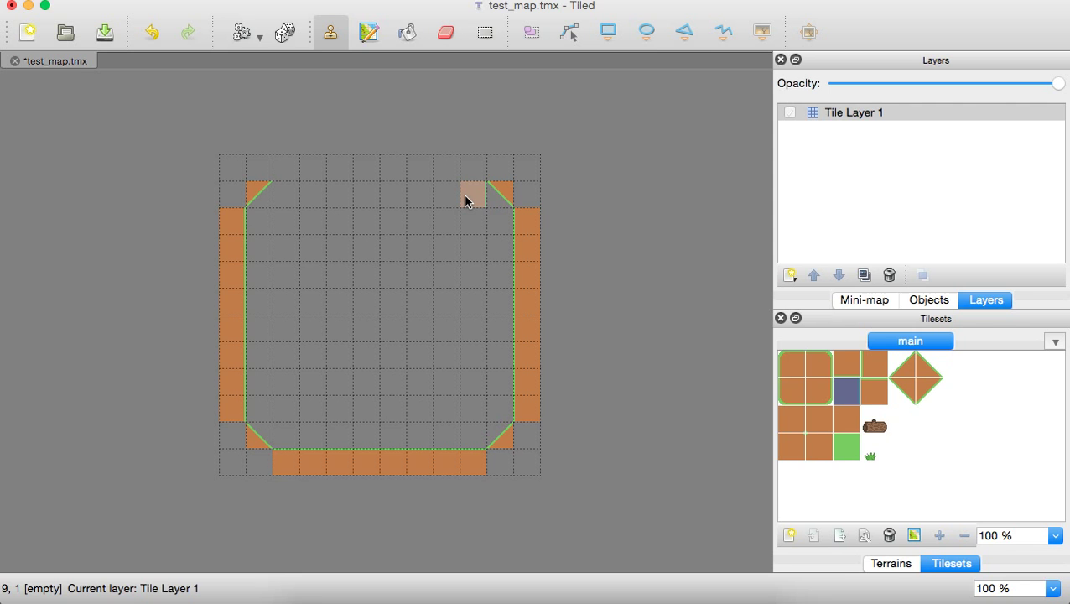
{"action": "left_click", "coordinate": [853, 373]}
{"action": "left_click_drag", "start_coordinate": [283, 171], "coordinate": [472, 167]}
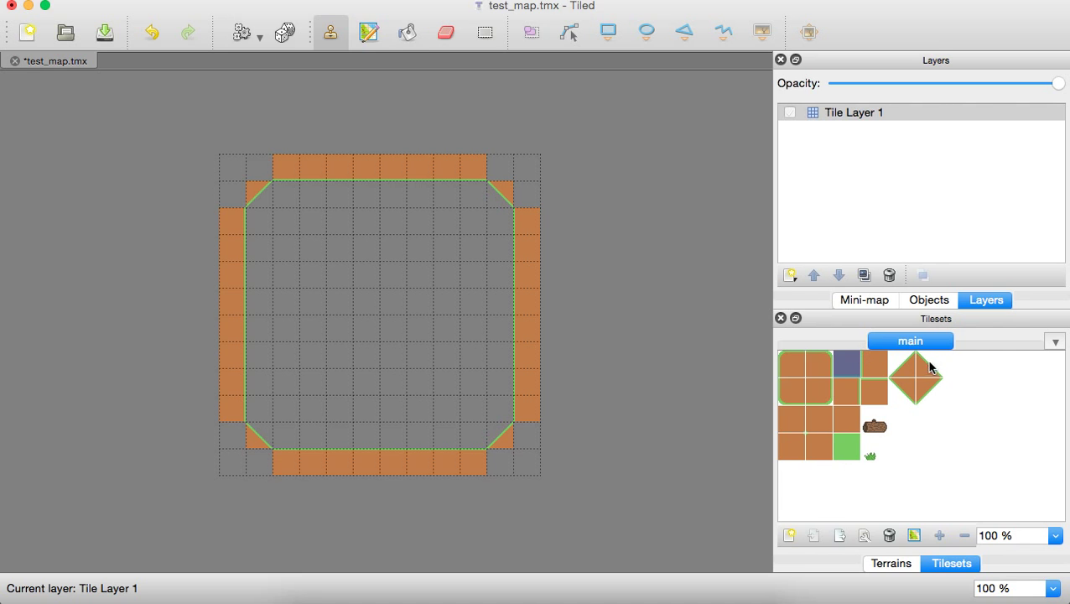
Fill the border gaps at cells 10,0, 1,0, 0,1, 11,10, 10,11 and 0,10
{"action": "left_click", "coordinate": [813, 429]}
{"action": "left_click", "coordinate": [497, 166]}
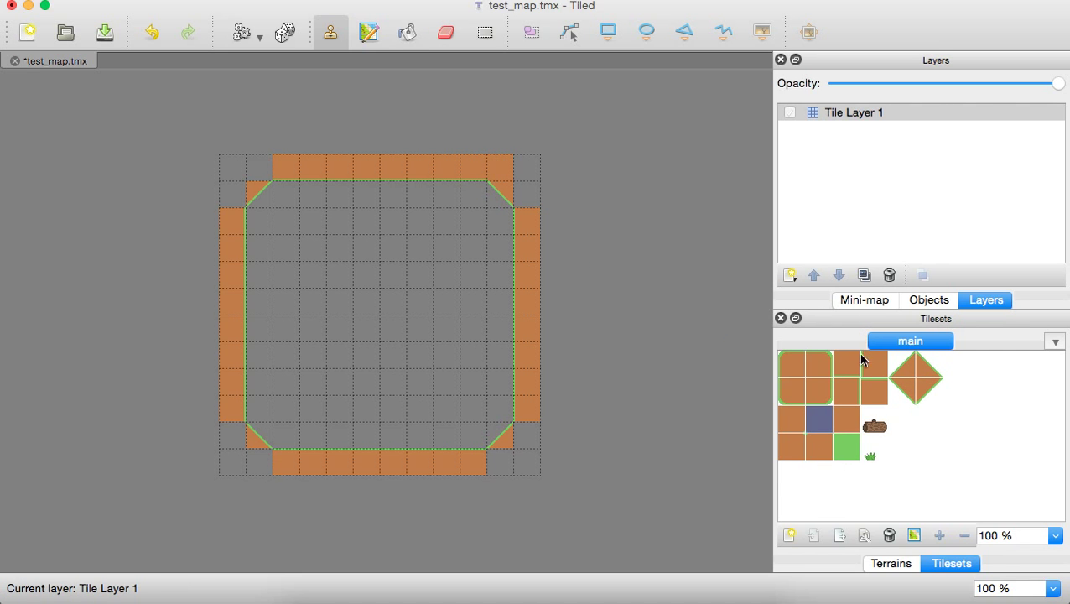
{"action": "left_click", "coordinate": [791, 431]}
{"action": "left_click", "coordinate": [263, 167]}
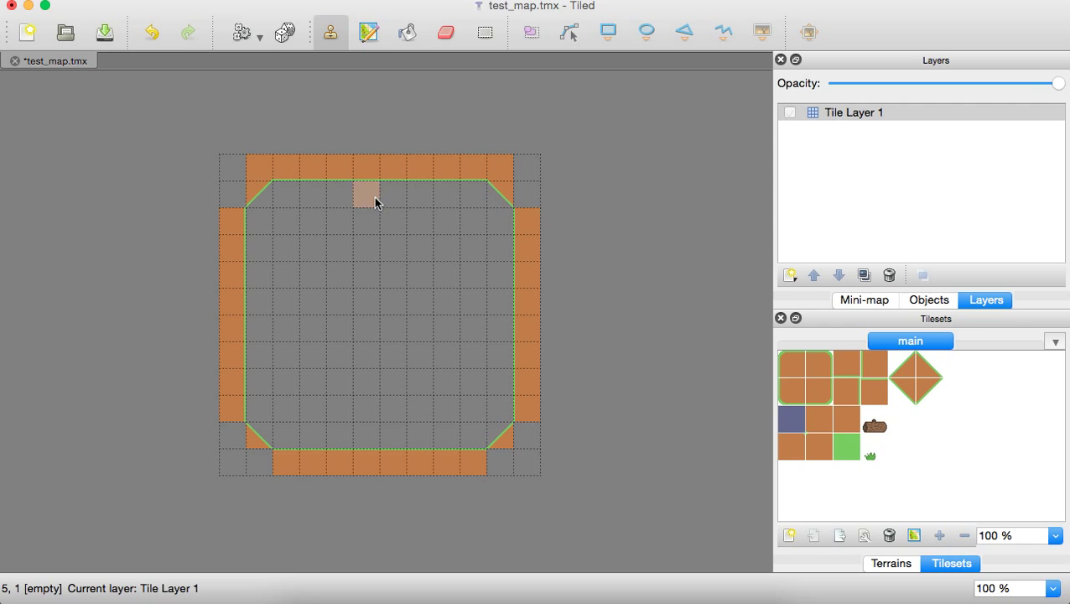
{"action": "left_click", "coordinate": [227, 194]}
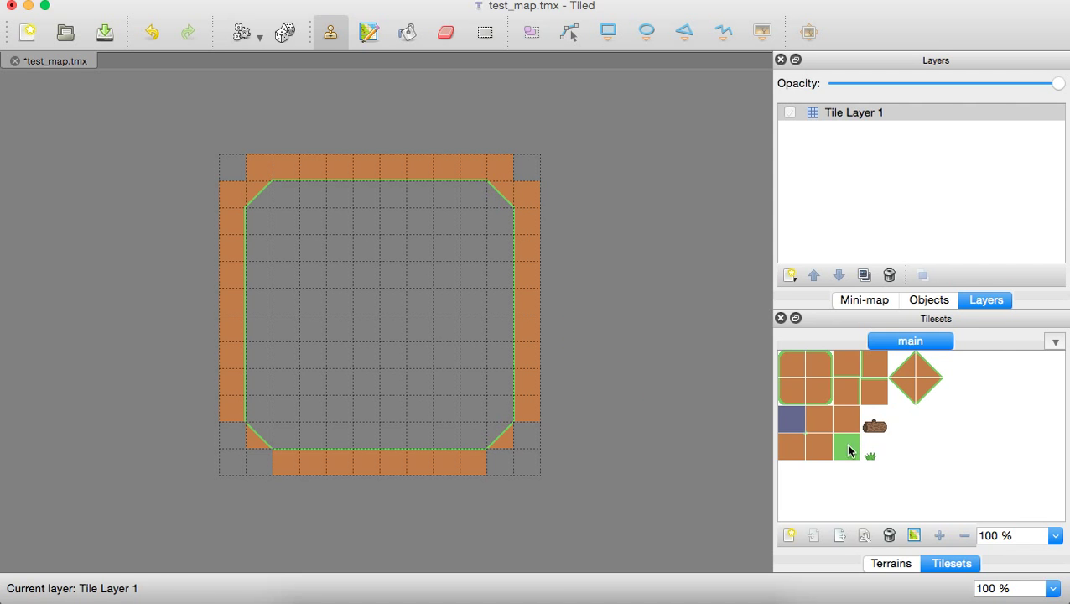
{"action": "left_click", "coordinate": [818, 447]}
{"action": "left_click", "coordinate": [527, 437]}
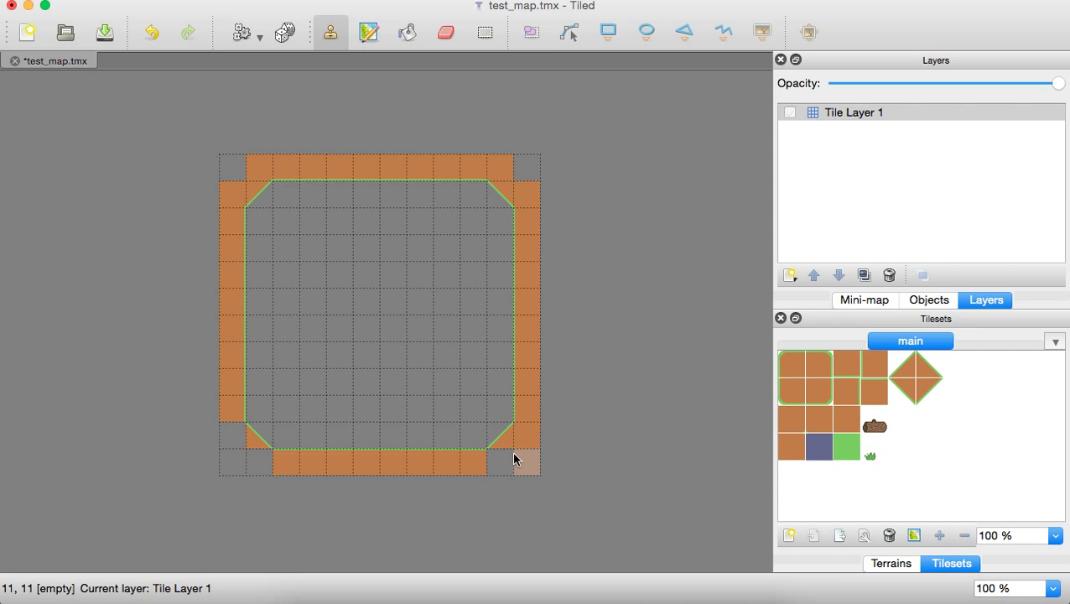
{"action": "left_click", "coordinate": [508, 461]}
{"action": "left_click", "coordinate": [790, 445]}
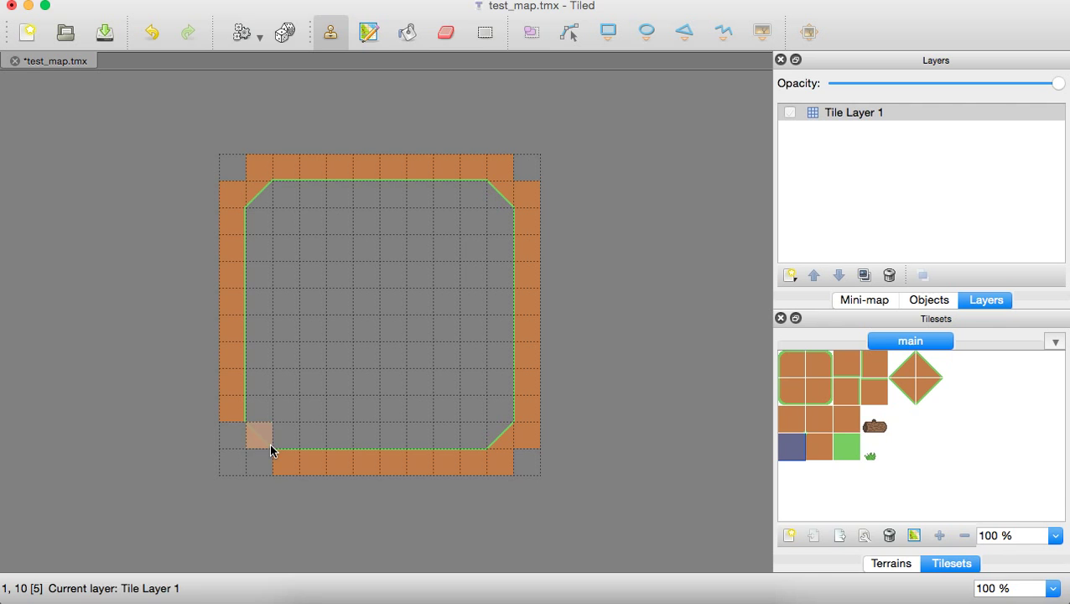
{"action": "left_click", "coordinate": [237, 446]}
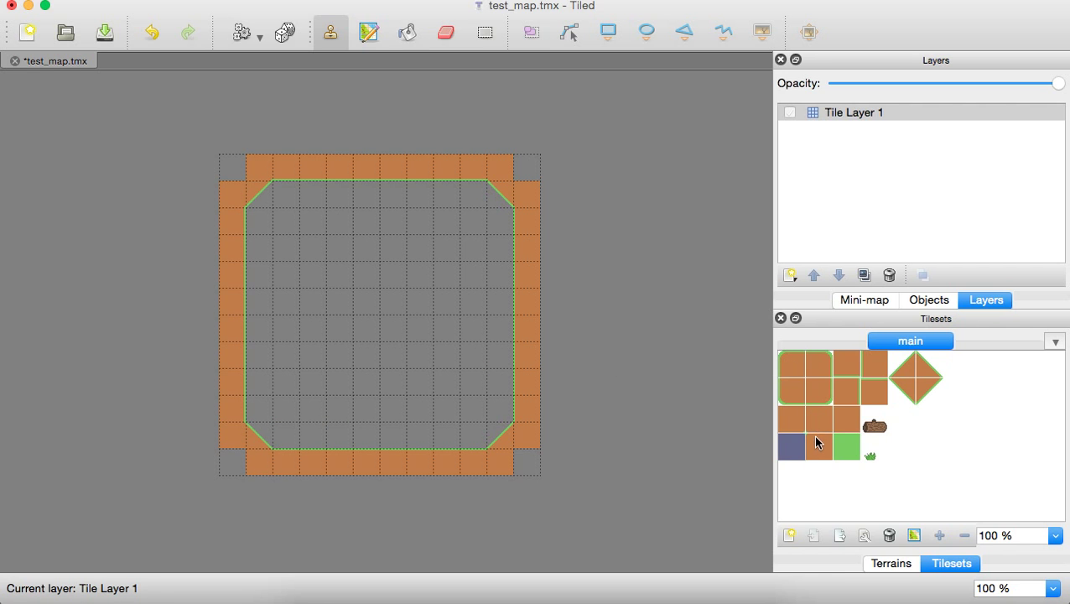
Fill the bottom-right, top-right and top-left outer corner cells
{"action": "left_click", "coordinate": [847, 421]}
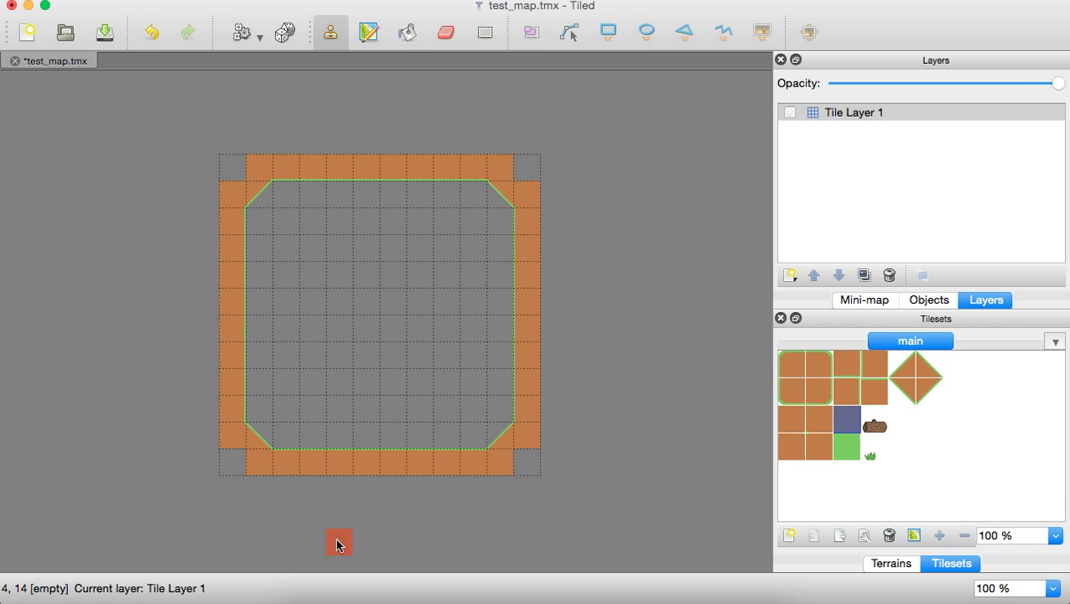
{"action": "left_click", "coordinate": [532, 462]}
{"action": "left_click", "coordinate": [533, 163]}
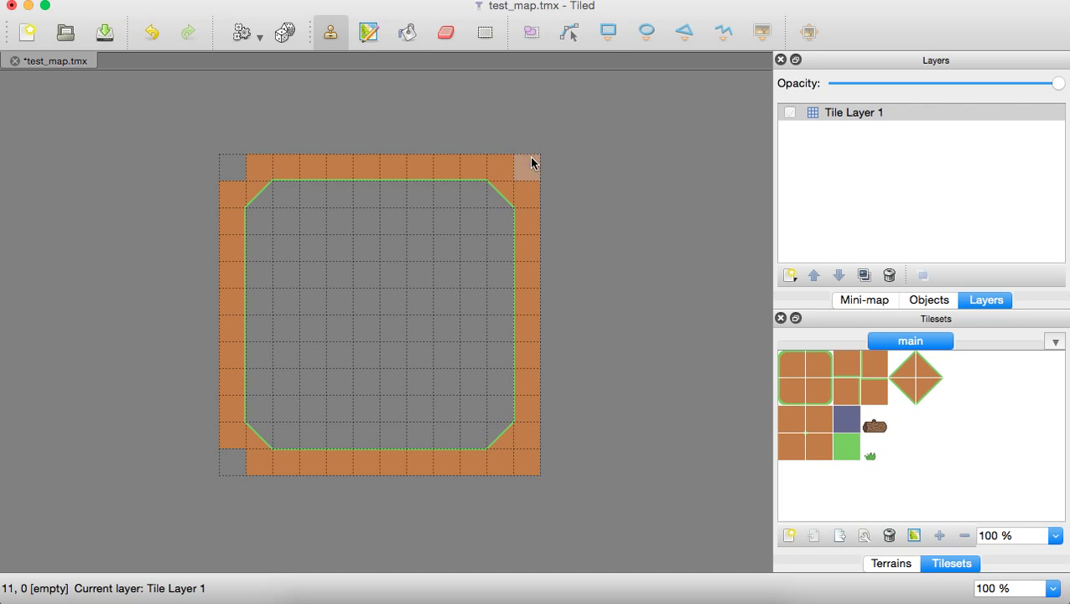
{"action": "left_click", "coordinate": [231, 171]}
Fill corner cell 0,11 and place the bottom-left diagonal inner corner tile
{"action": "left_click", "coordinate": [232, 461]}
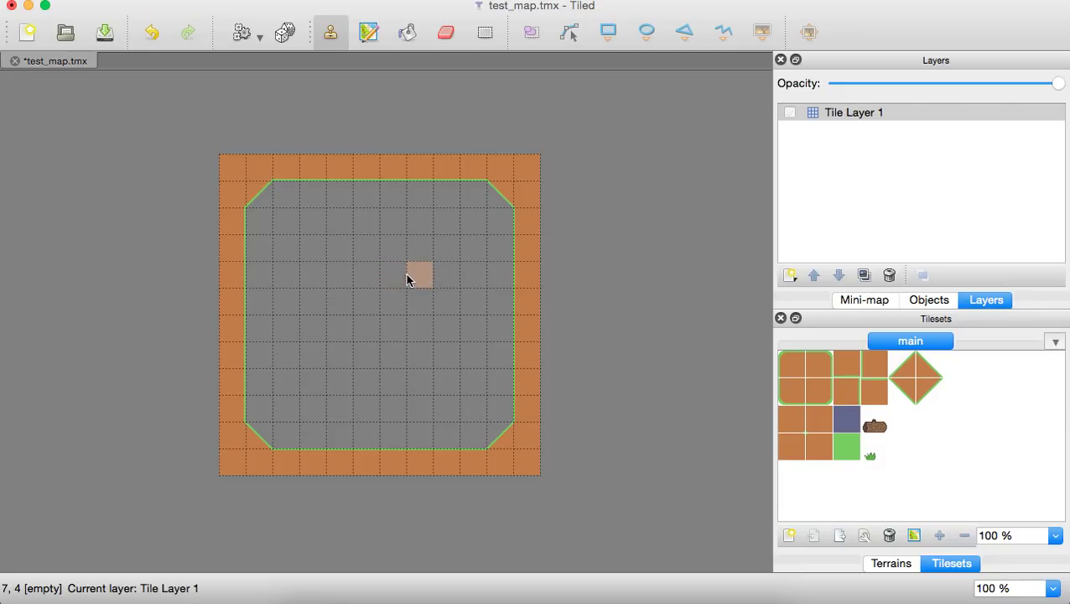
{"action": "left_click", "coordinate": [250, 447]}
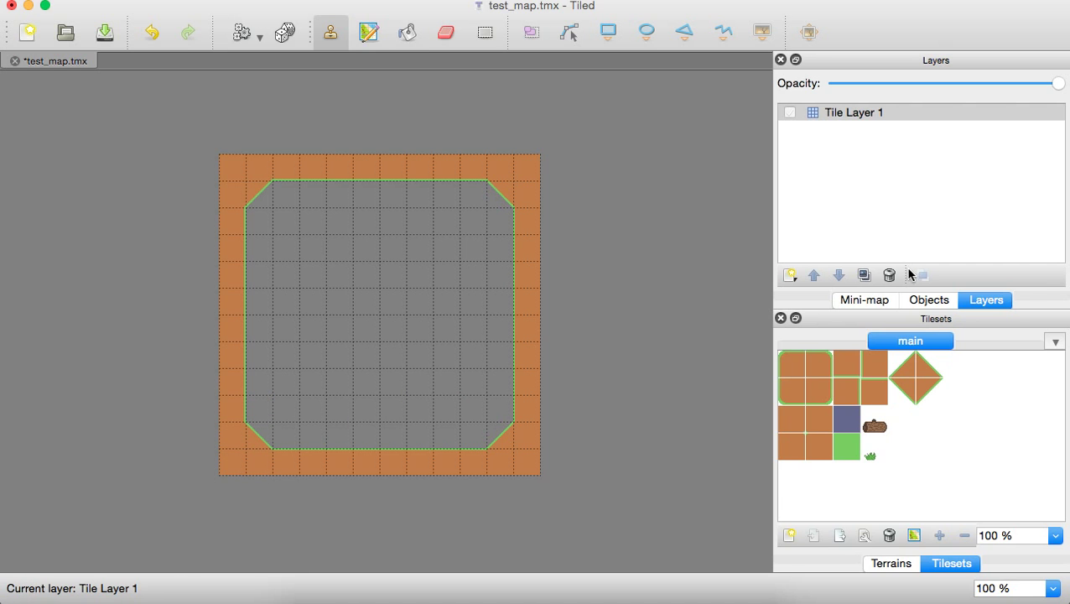
Add an object layer above Tile Layer 1 and name it collision-layer
{"action": "left_click", "coordinate": [790, 277]}
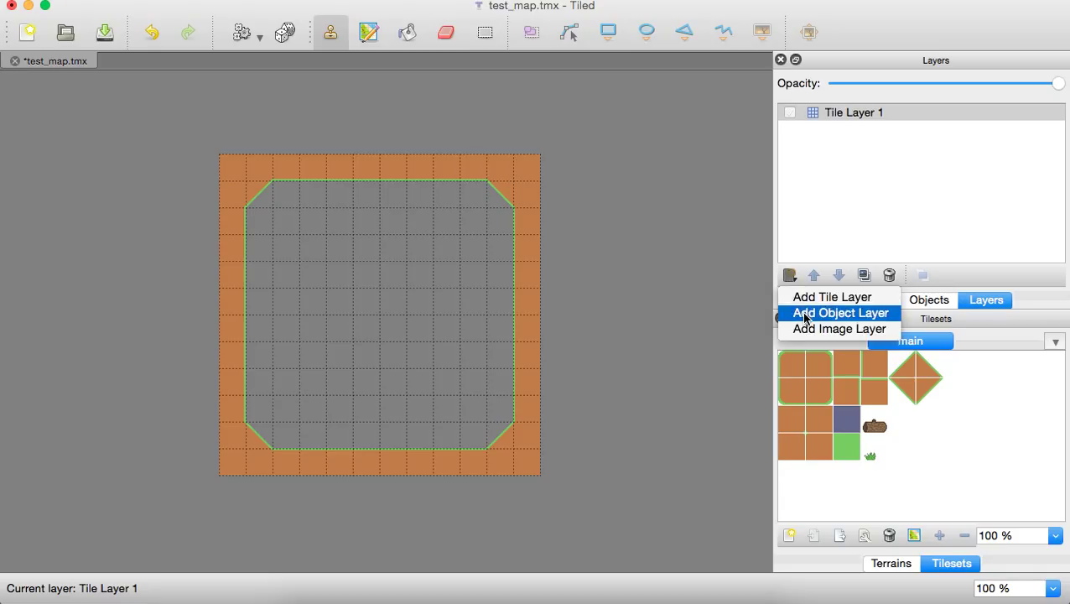
{"action": "left_click", "coordinate": [805, 315]}
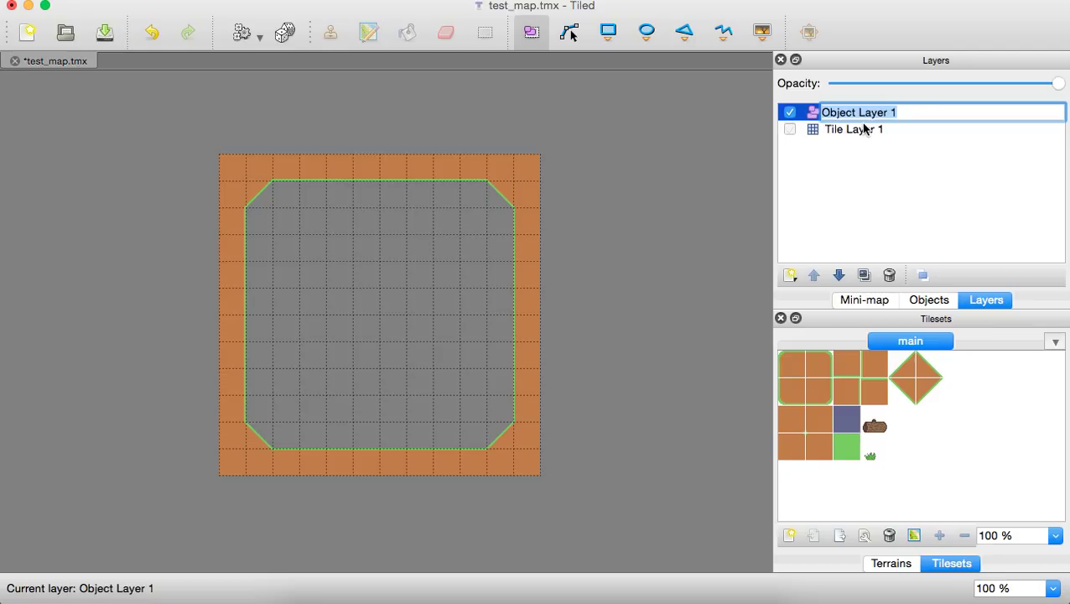
{"action": "type", "text": "collision-layer"}
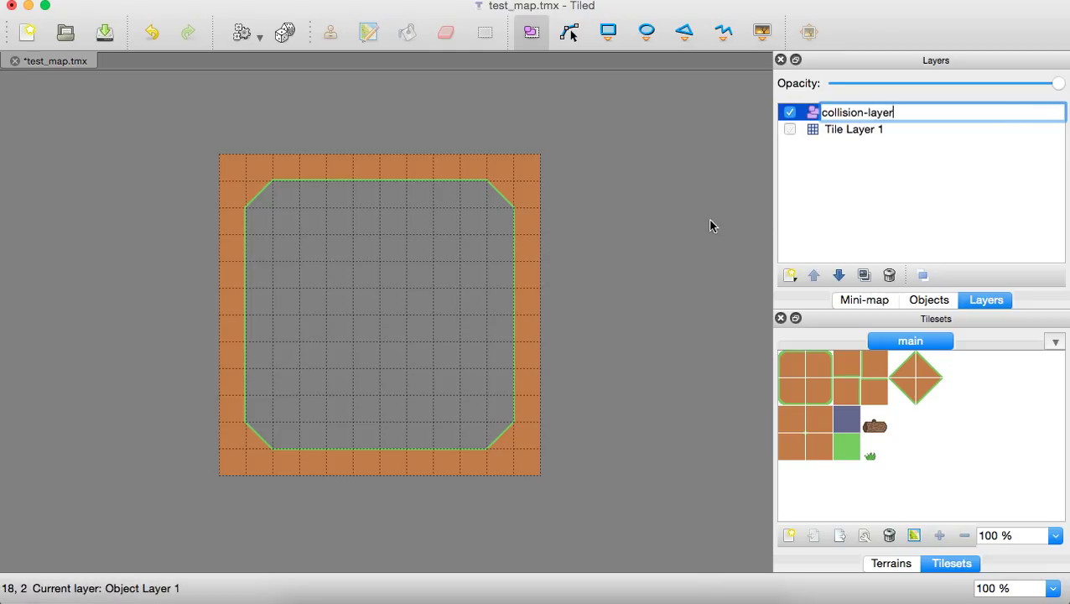
{"action": "key", "text": "Return"}
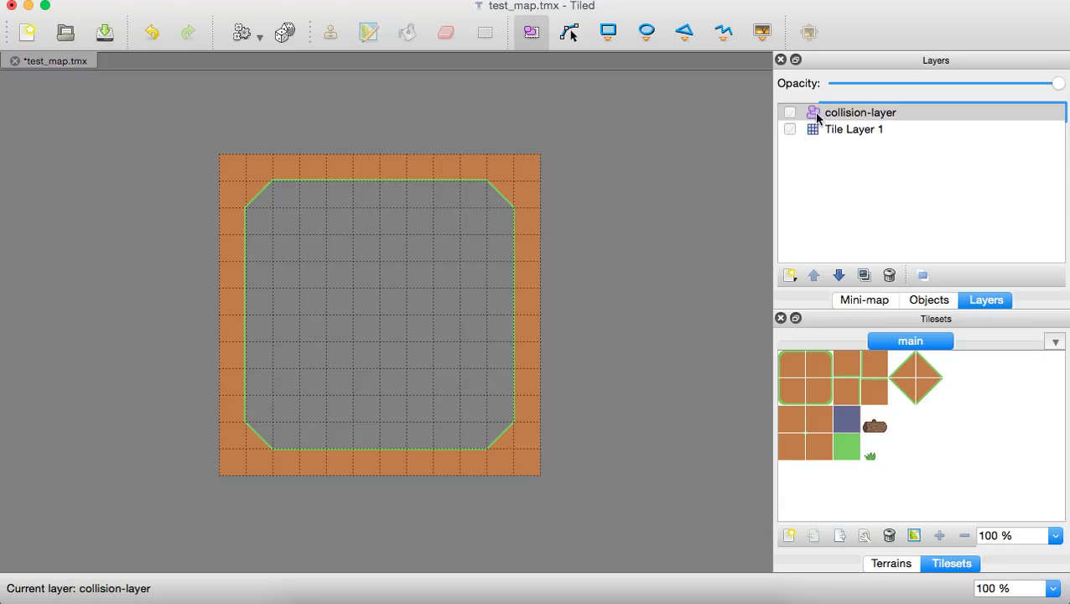
Draw a practice polyline on the map, then cancel it
{"action": "left_click", "coordinate": [722, 32]}
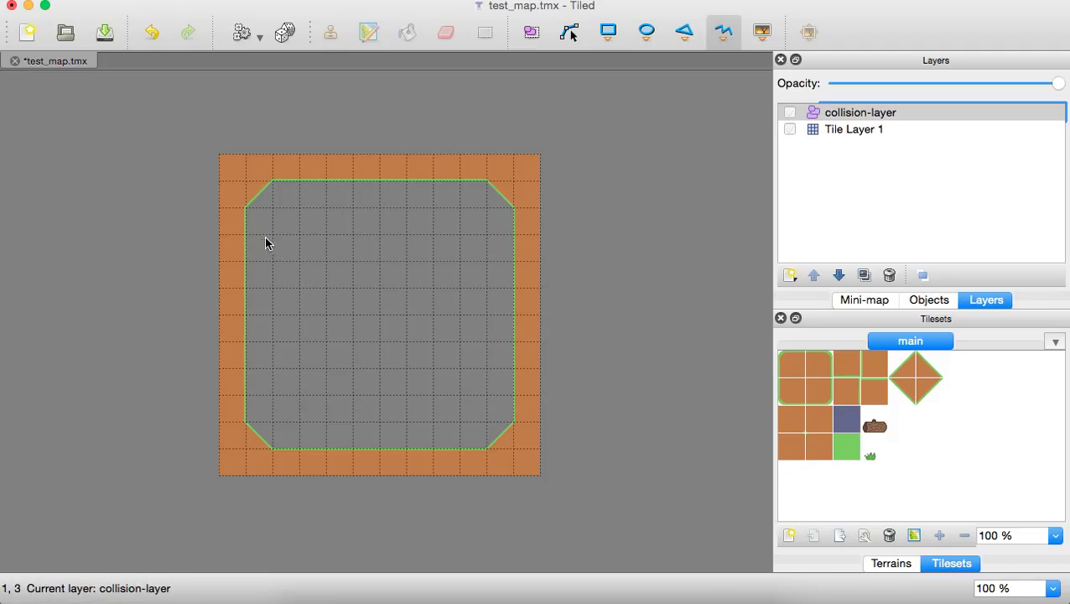
{"action": "left_click", "coordinate": [260, 232]}
{"action": "left_click", "coordinate": [307, 310]}
{"action": "left_click", "coordinate": [353, 359]}
{"action": "left_click", "coordinate": [400, 312]}
{"action": "left_click", "coordinate": [399, 263]}
{"action": "left_click", "coordinate": [325, 237]}
{"action": "left_click", "coordinate": [325, 273]}
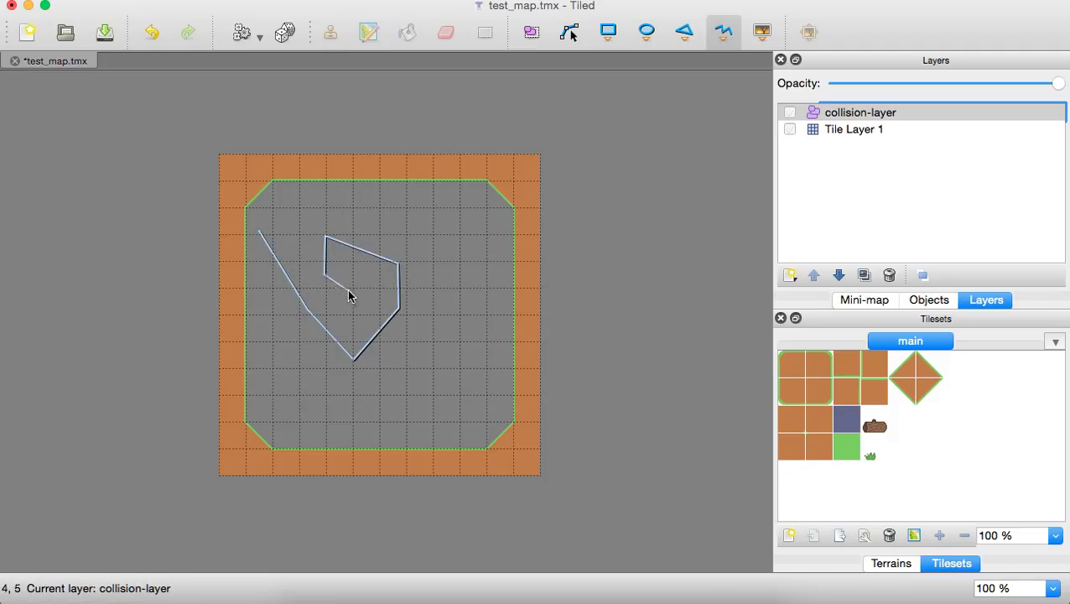
{"action": "left_click", "coordinate": [349, 297]}
{"action": "left_click", "coordinate": [305, 340]}
{"action": "left_click", "coordinate": [266, 274]}
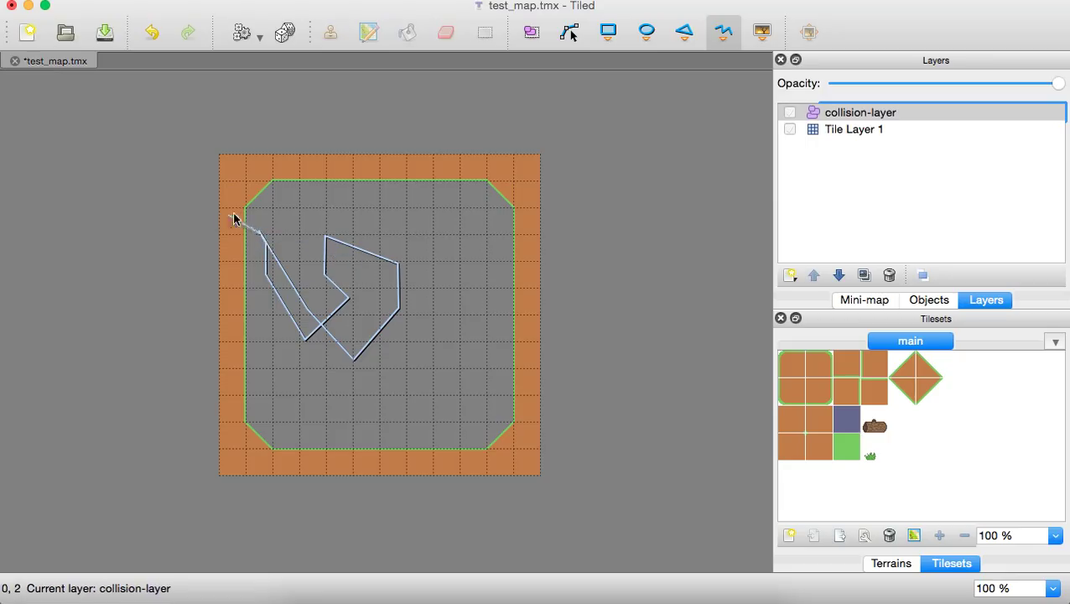
{"action": "key", "text": "Escape"}
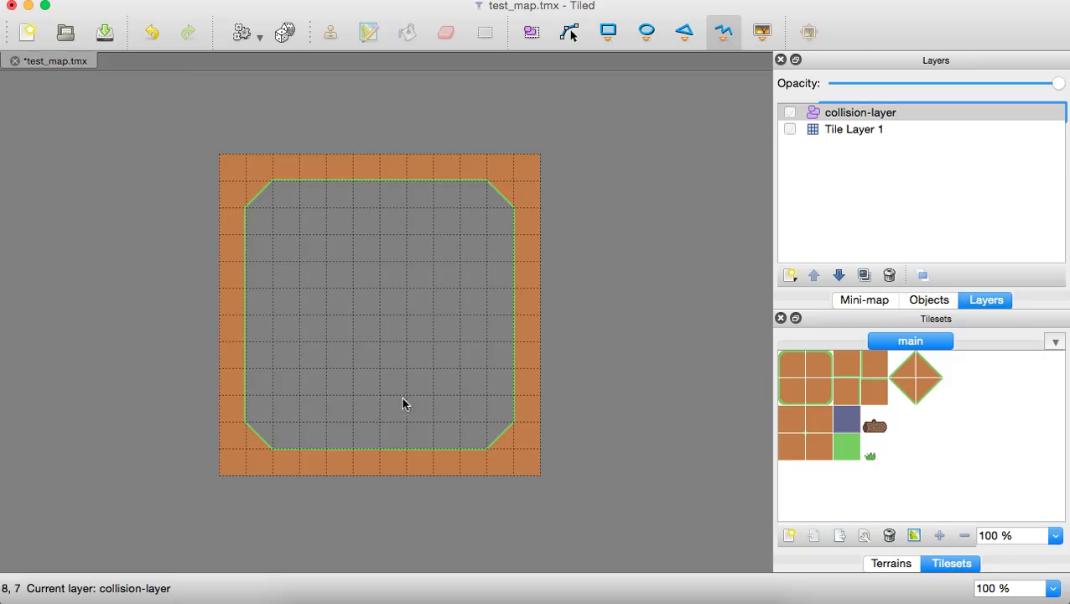
Trace the border's inner edge with a closed polyline, save test_map.tmx, and switch to Android Studio
{"action": "left_click", "coordinate": [247, 427]}
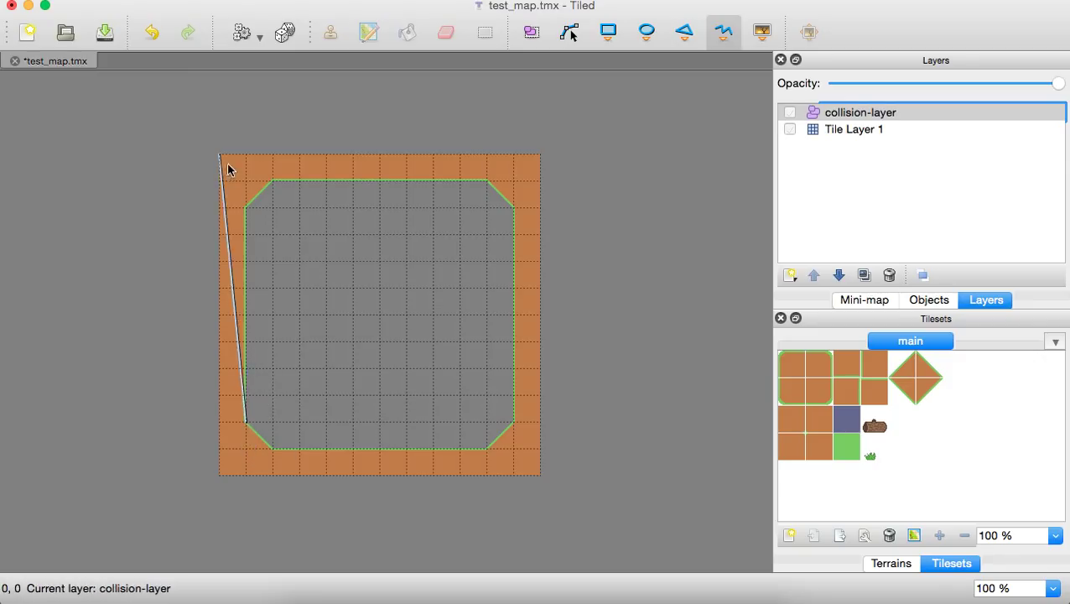
{"action": "left_click", "coordinate": [244, 209]}
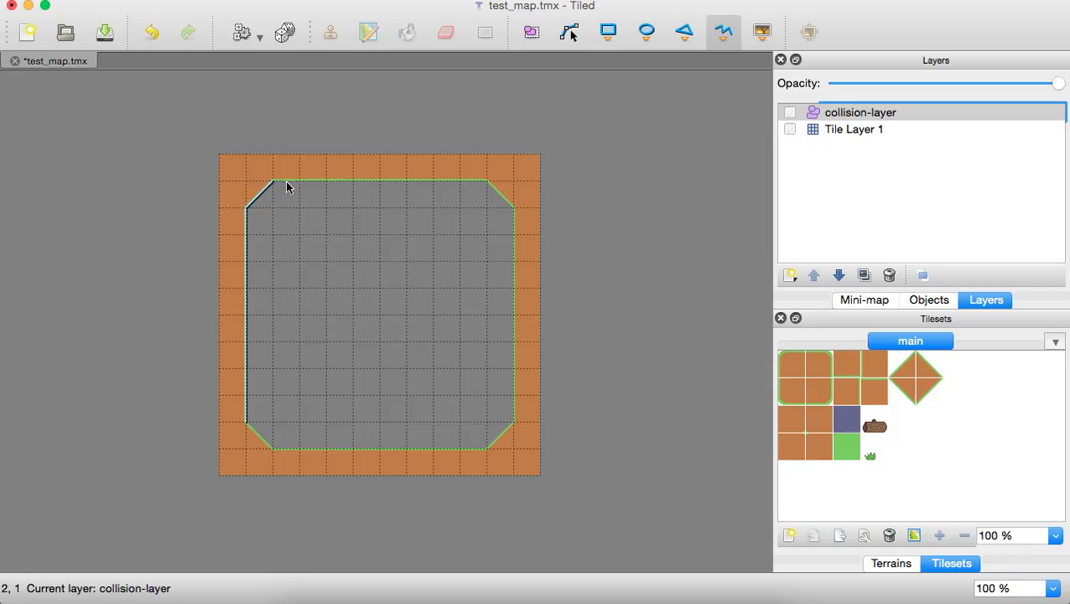
{"action": "left_click", "coordinate": [276, 182]}
{"action": "left_click", "coordinate": [487, 182]}
{"action": "left_click", "coordinate": [512, 208]}
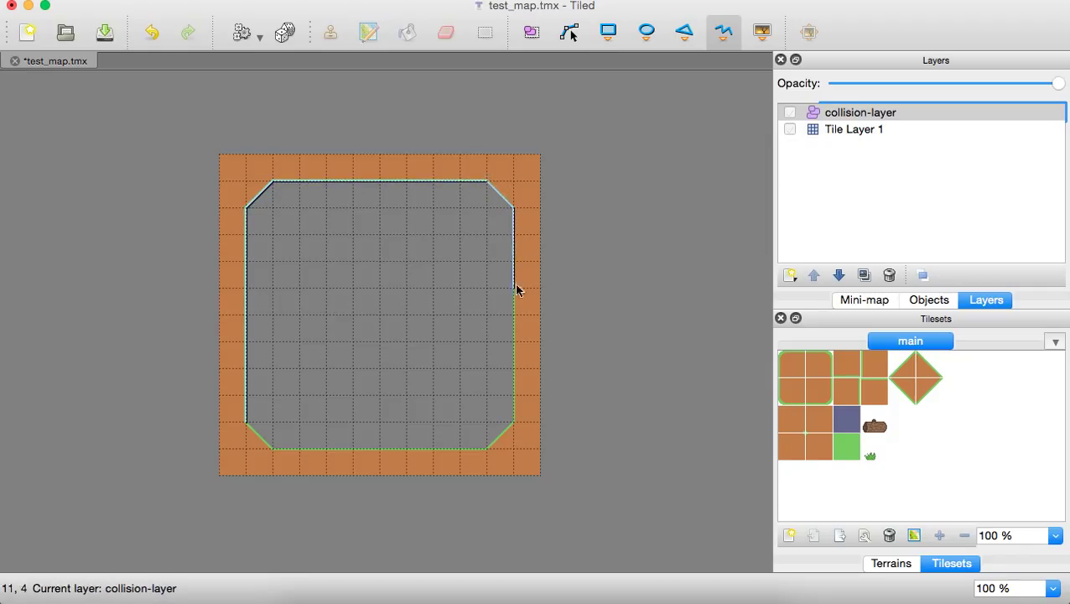
{"action": "left_click", "coordinate": [515, 424]}
{"action": "left_click", "coordinate": [488, 449]}
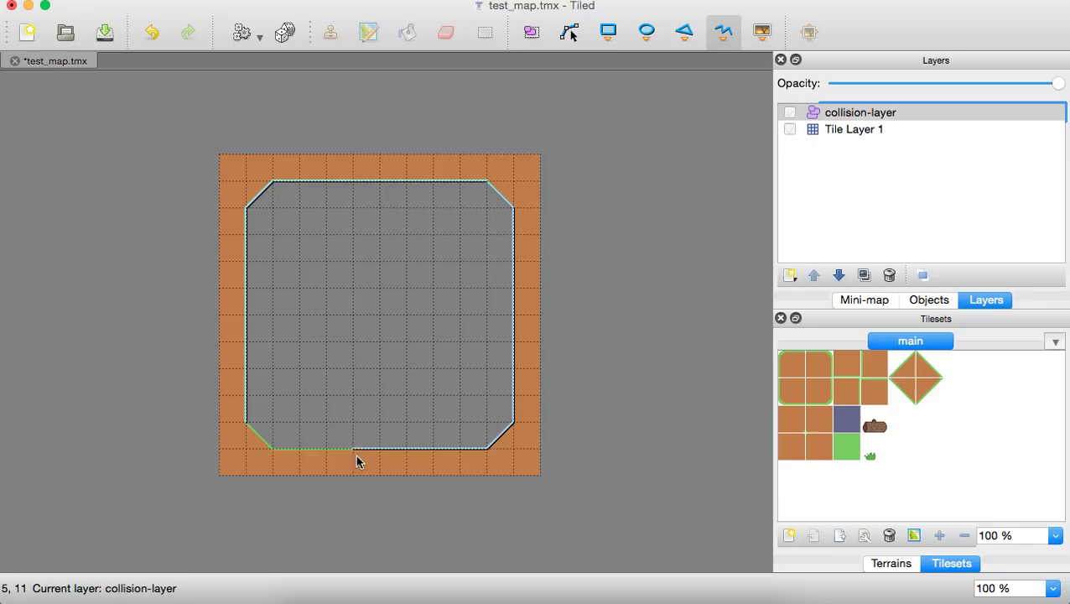
{"action": "left_click", "coordinate": [272, 458]}
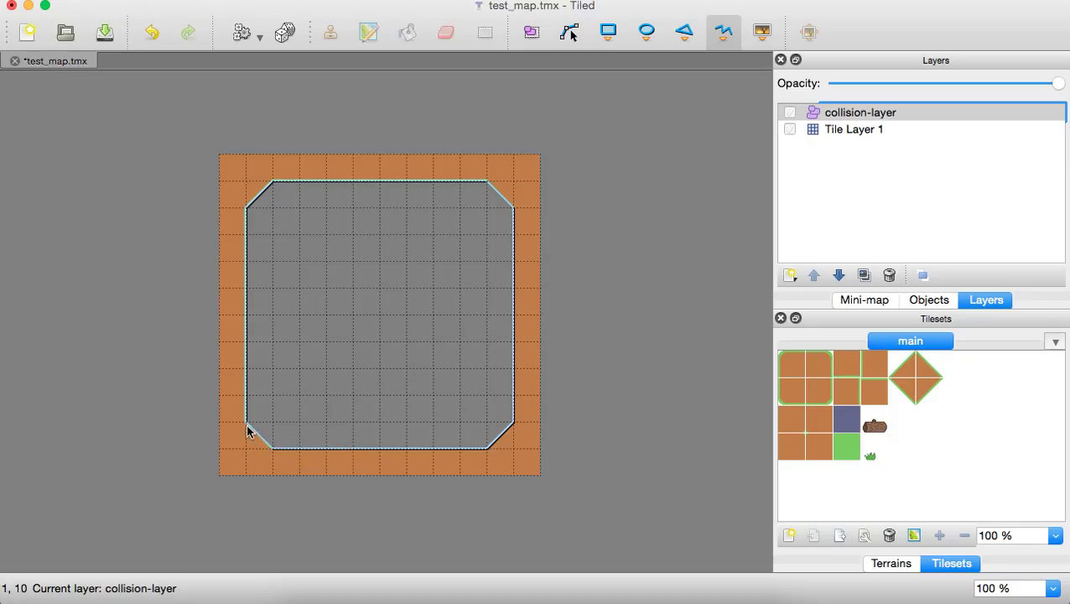
{"action": "left_click", "coordinate": [247, 425]}
{"action": "right_click", "coordinate": [185, 402]}
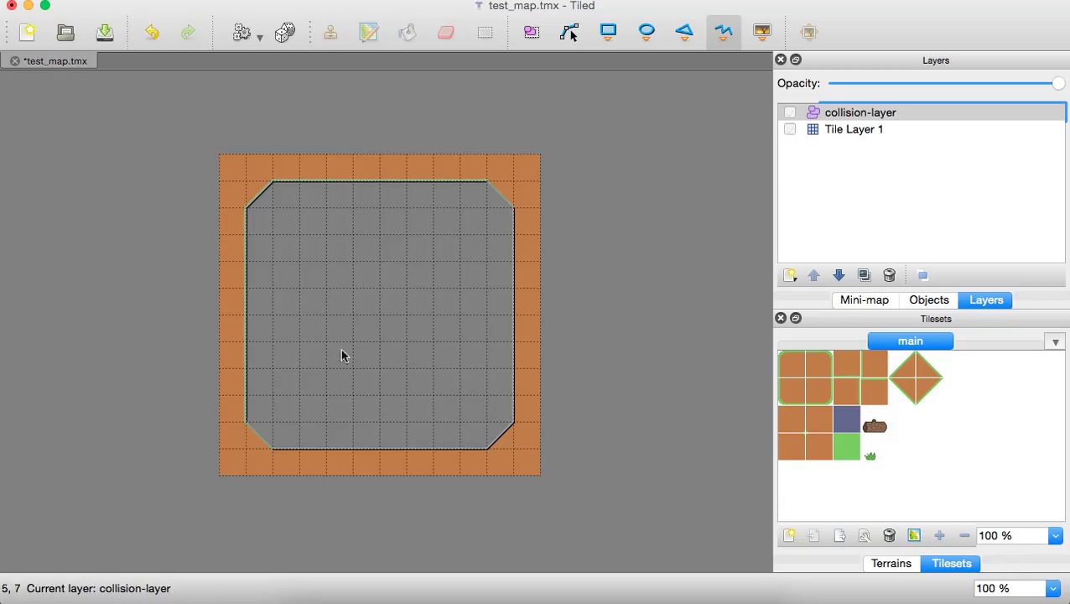
{"action": "left_click", "coordinate": [104, 36]}
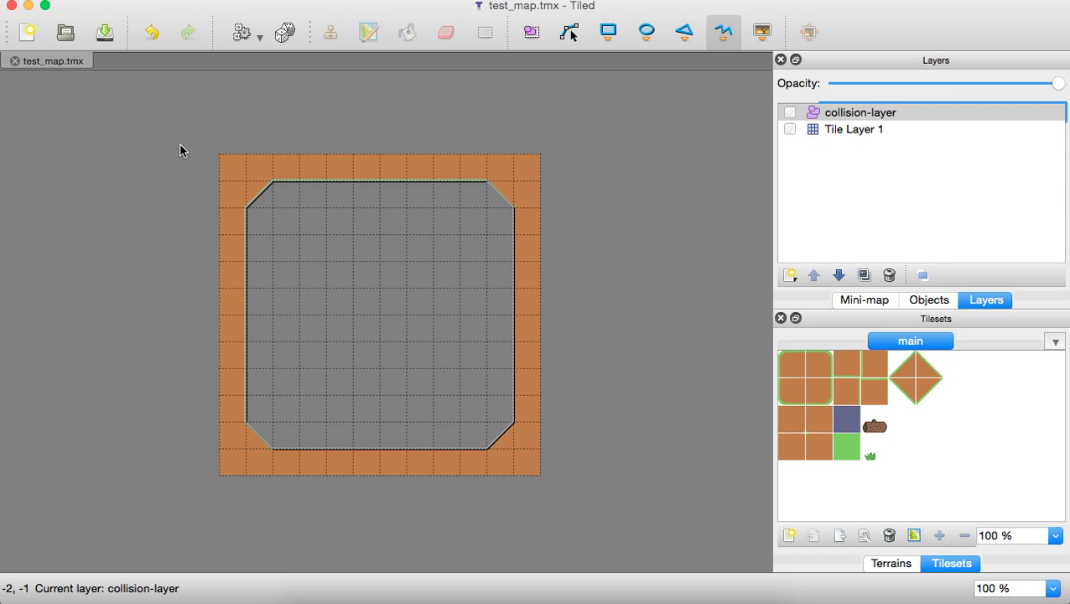
{"action": "left_click", "coordinate": [415, 594]}
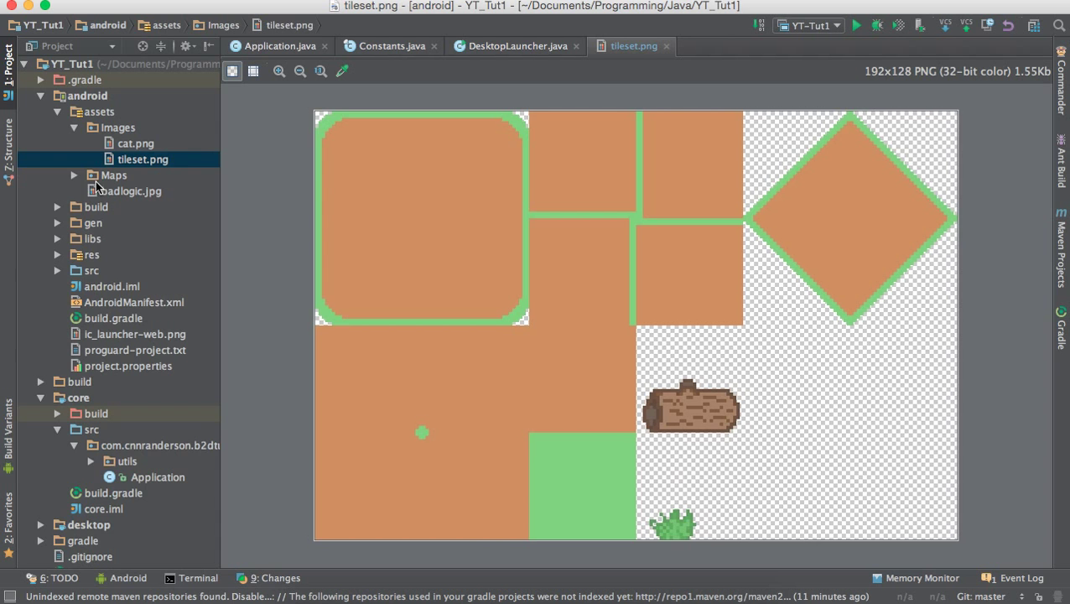
Expand the Maps folder to confirm test_map.tmx is there, then return to Tiled
{"action": "left_click", "coordinate": [74, 176]}
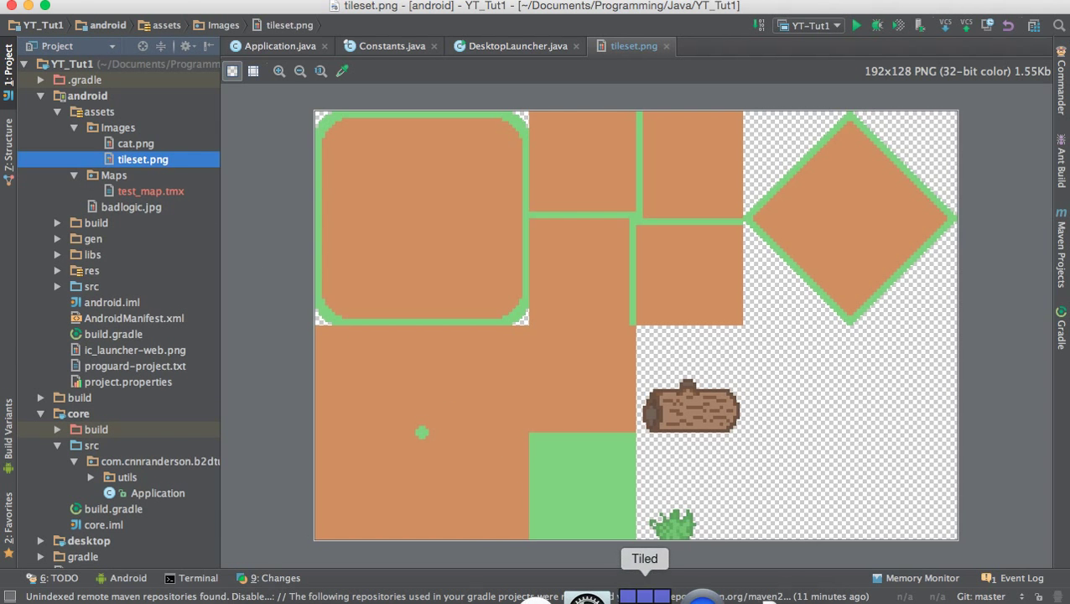
{"action": "left_click", "coordinate": [637, 594]}
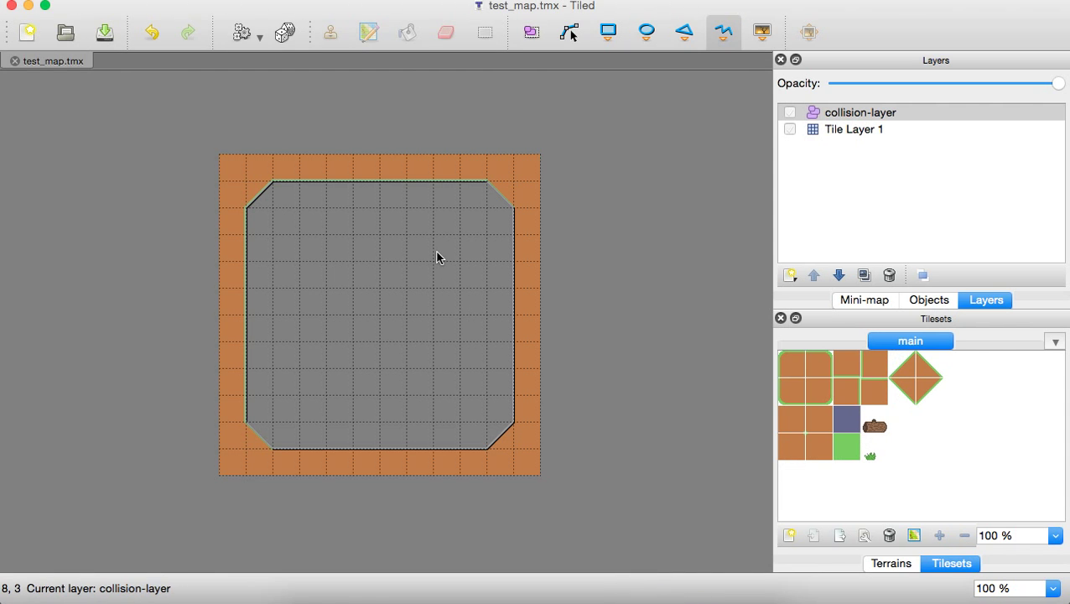
{"action": "left_click", "coordinate": [608, 34]}
{"action": "left_click_drag", "start_coordinate": [296, 269], "coordinate": [344, 339]}
{"action": "key", "text": "super+z"}
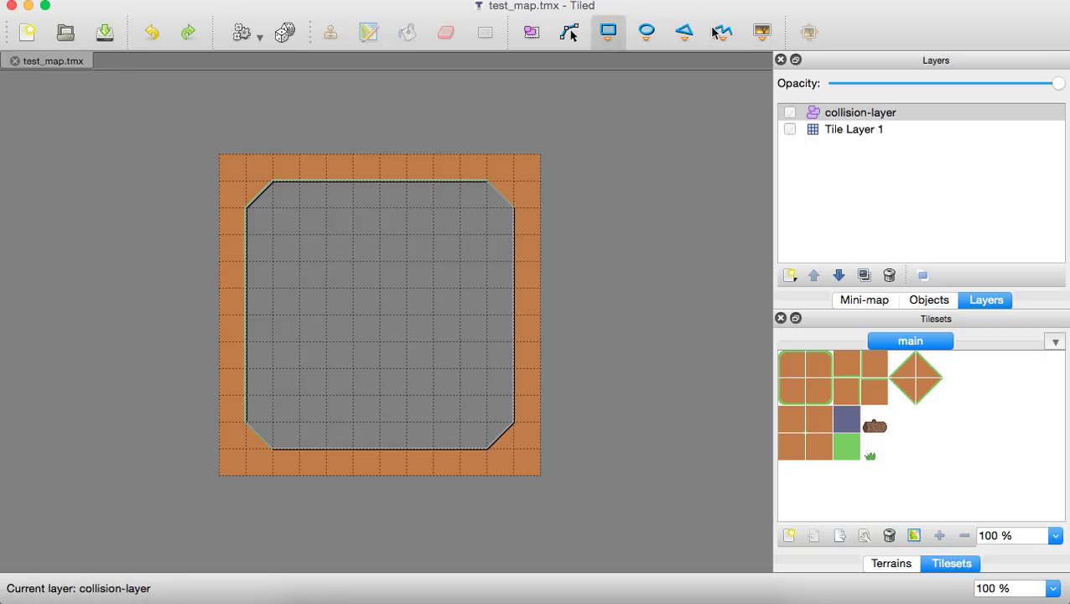
{"action": "left_click", "coordinate": [684, 32]}
{"action": "left_click", "coordinate": [378, 239]}
{"action": "left_click", "coordinate": [311, 325]}
{"action": "left_click", "coordinate": [384, 361]}
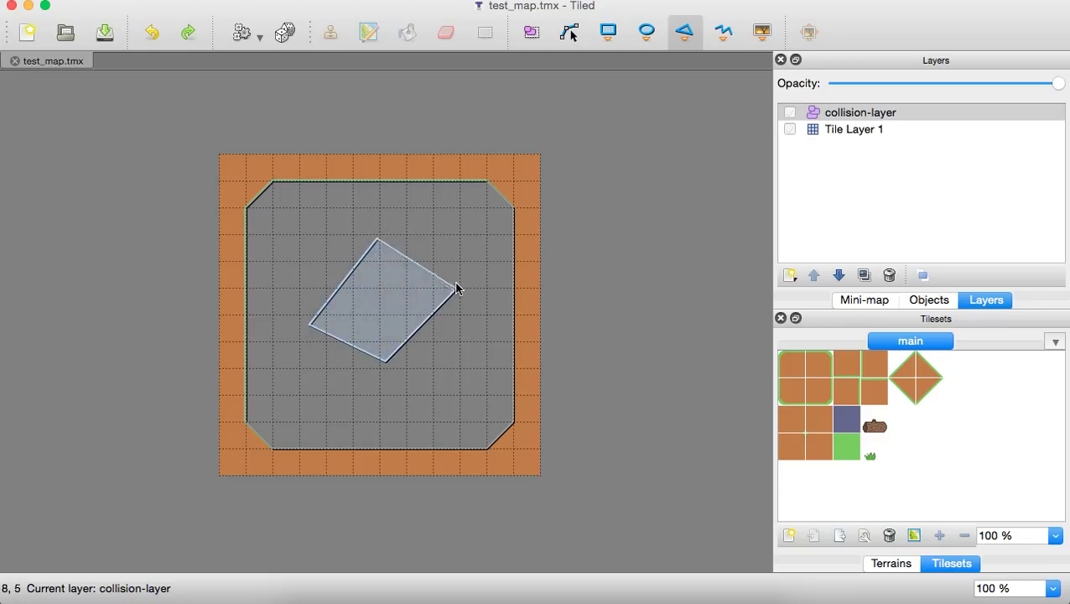
{"action": "left_click", "coordinate": [454, 291]}
{"action": "left_click", "coordinate": [458, 262]}
{"action": "left_click", "coordinate": [390, 222]}
{"action": "left_click", "coordinate": [339, 215]}
{"action": "left_click", "coordinate": [335, 223]}
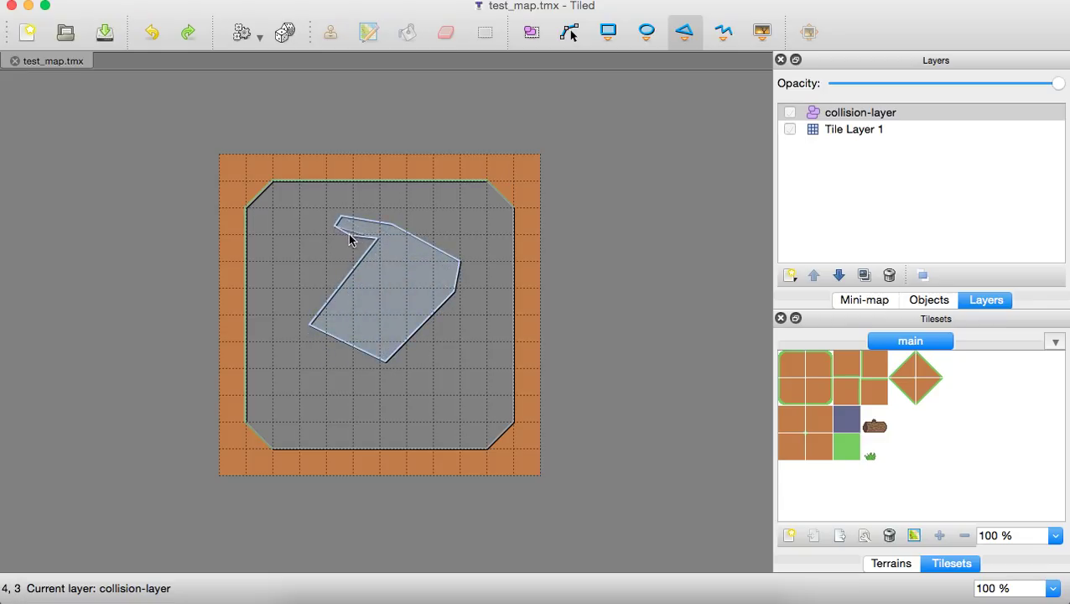
{"action": "key", "text": "Escape"}
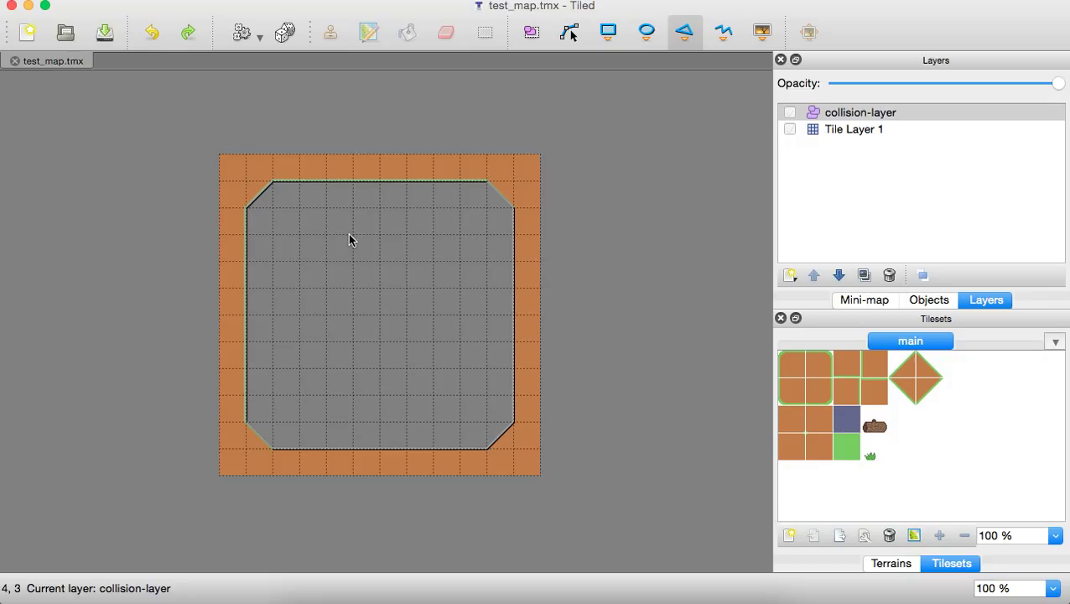